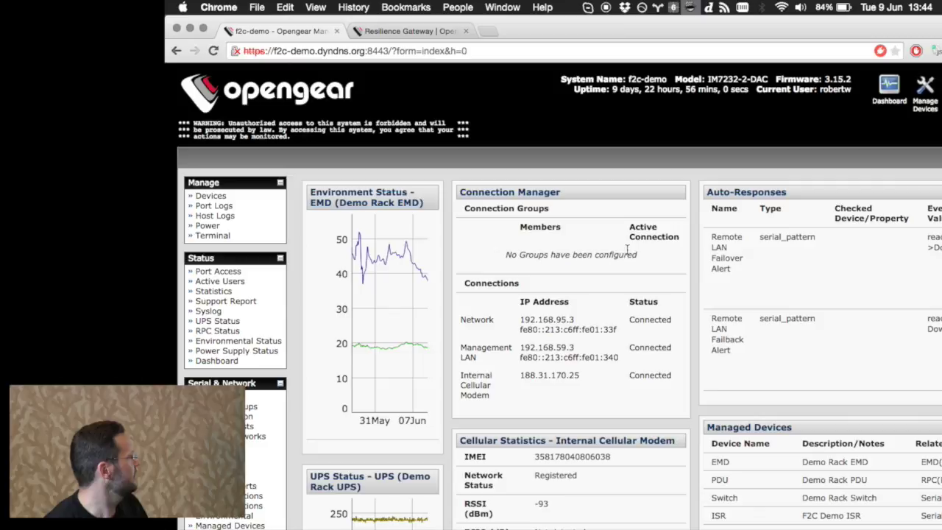
Step: Examine the dashboard's environment graph, connection manager, cellular modem statistics and UPS status
scroll(694, 312, "down", 2)
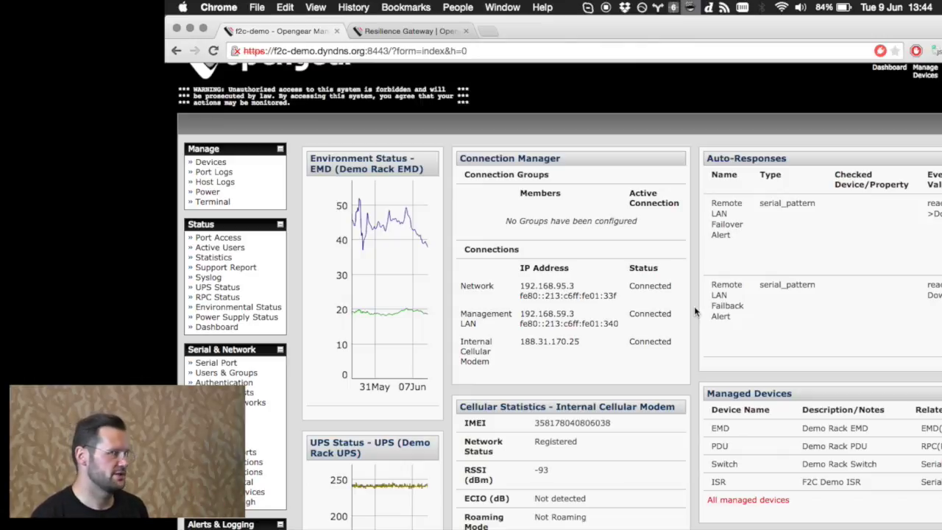
mouse_move(386, 241)
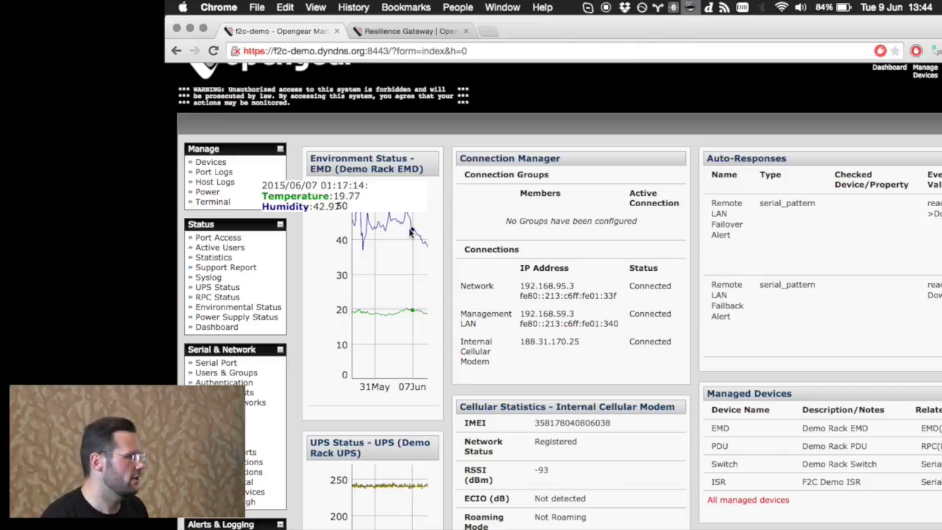
scroll(401, 254, "down", 3)
mouse_move(402, 378)
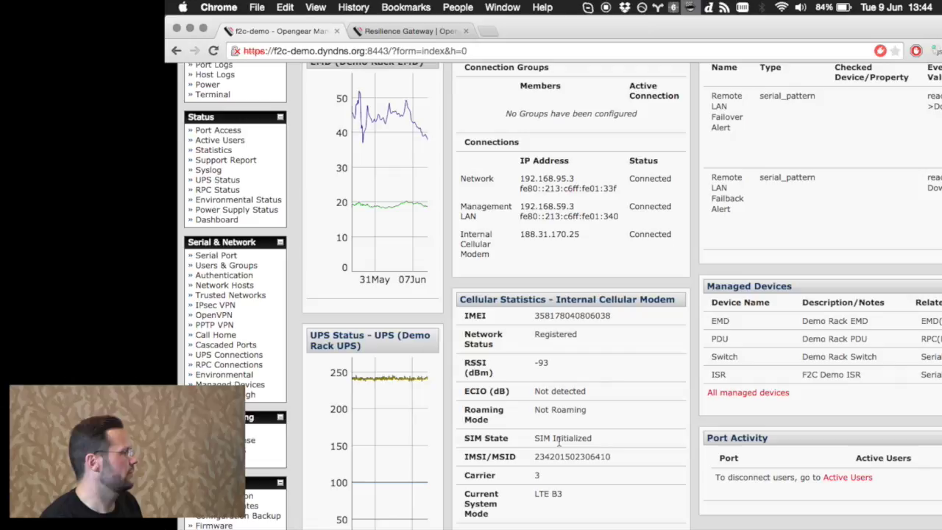
scroll(559, 412, "up", 1)
scroll(556, 309, "down", 1)
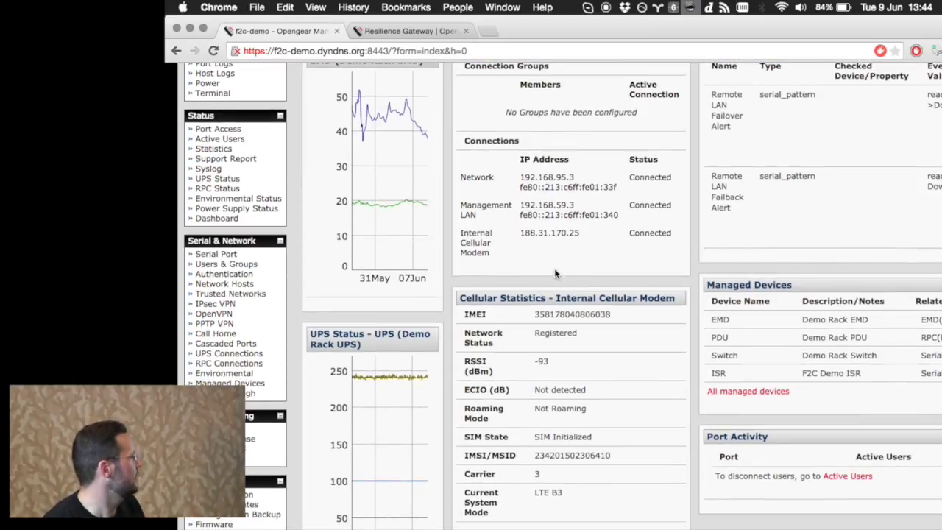
scroll(596, 406, "down", 1)
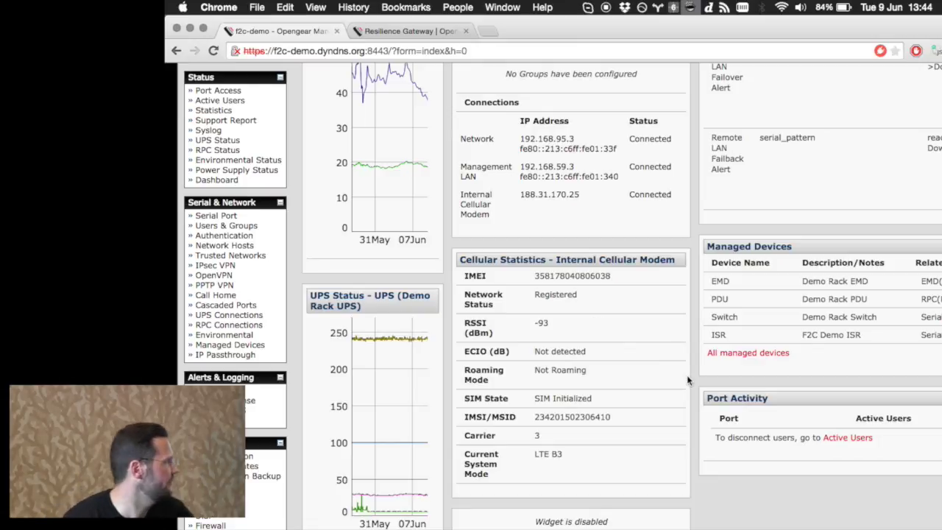
scroll(688, 337, "up", 2)
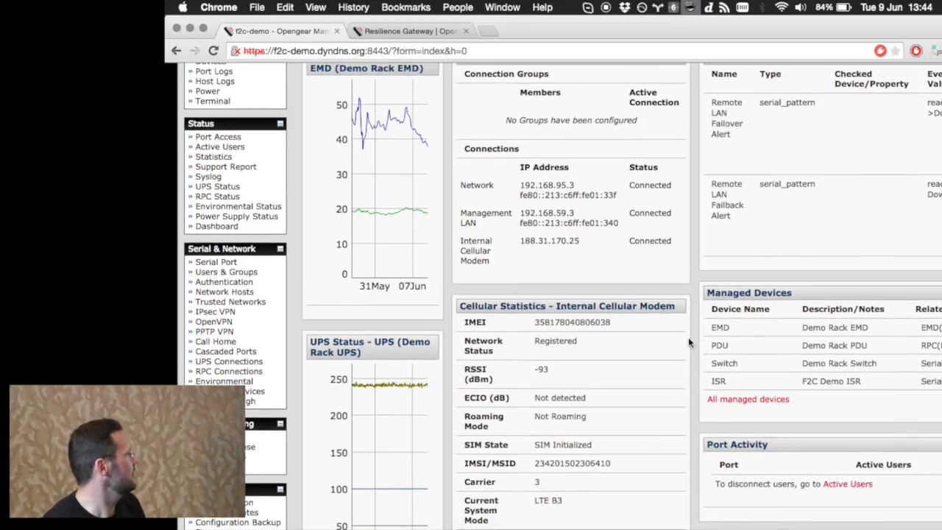
scroll(586, 280, "down", 5)
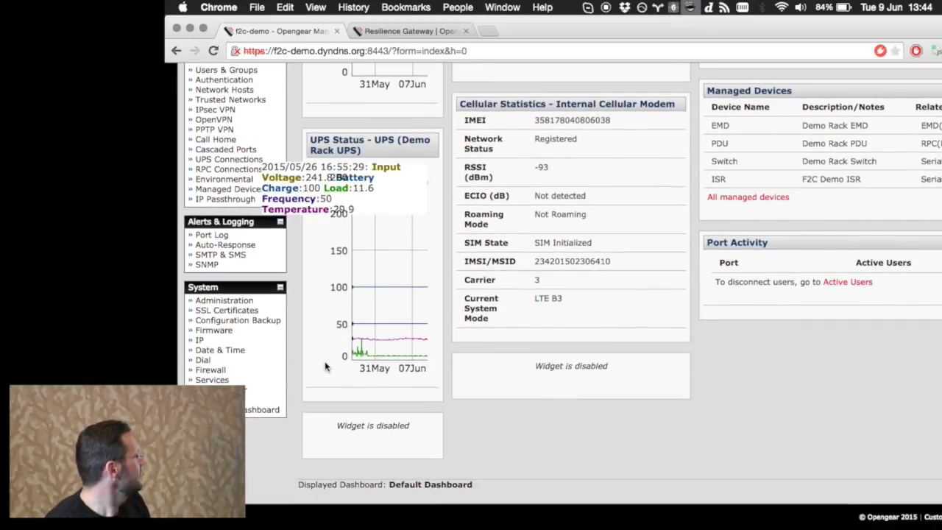
Step: Open the system's dial settings for the internal cellular modem and review the always-on out-of-band dial-out settings
left_click(201, 361)
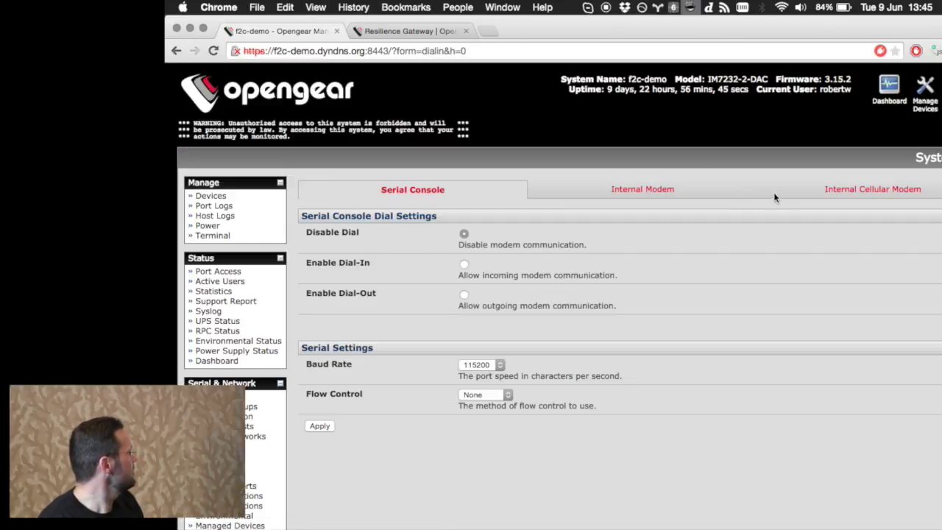
left_click(843, 192)
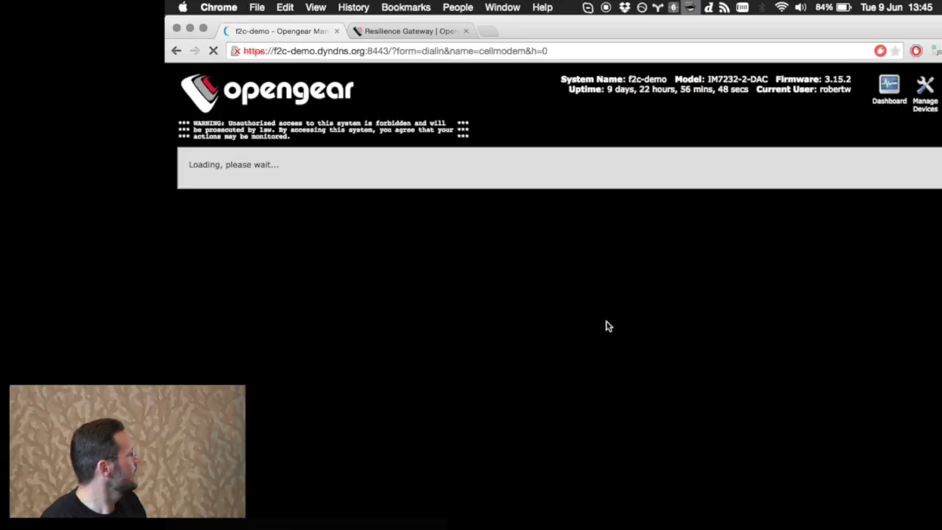
scroll(543, 312, "down", 2)
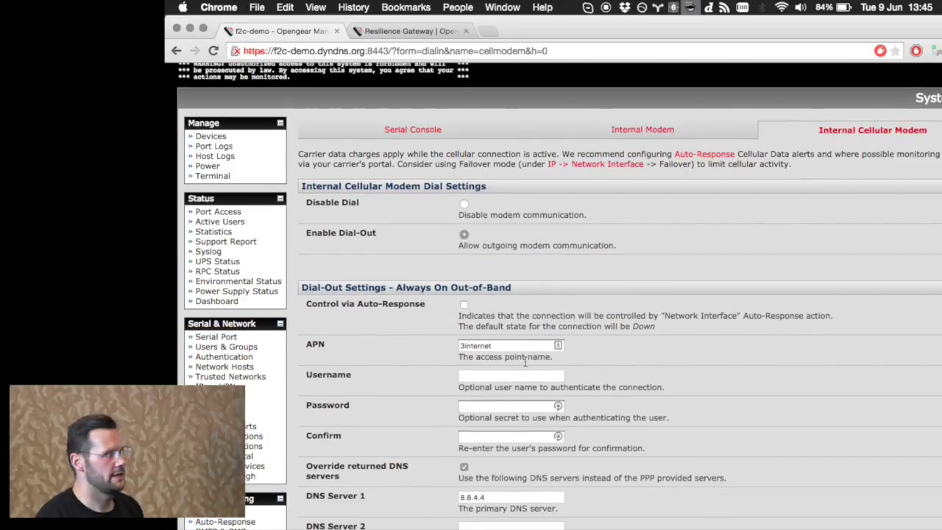
scroll(524, 362, "up", 1)
scroll(442, 367, "down", 5)
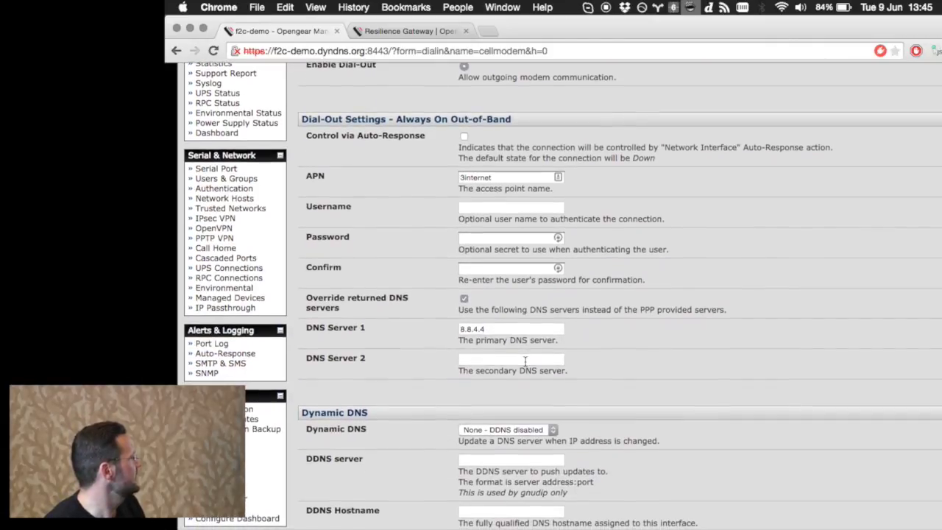
Step: Open the IP Passthrough page and review its configuration, status and service intercept ports
left_click(219, 310)
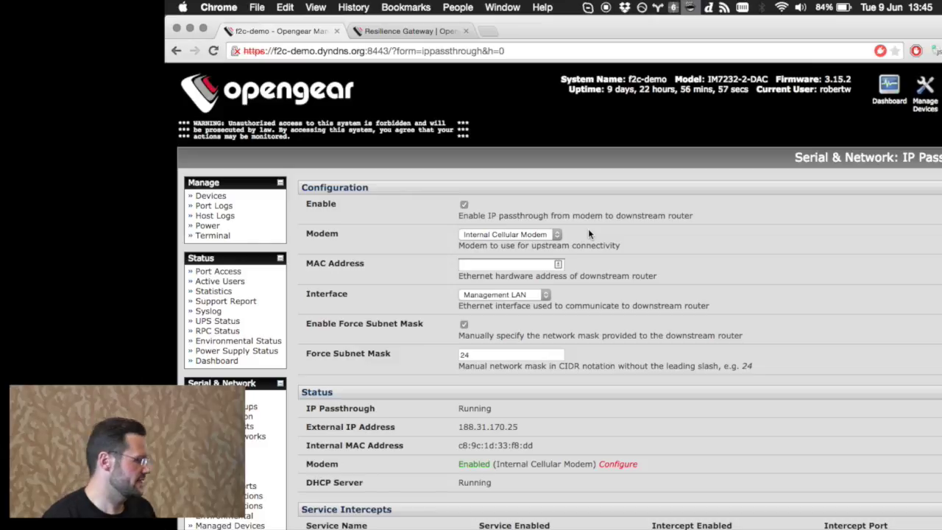
scroll(589, 234, "down", 2)
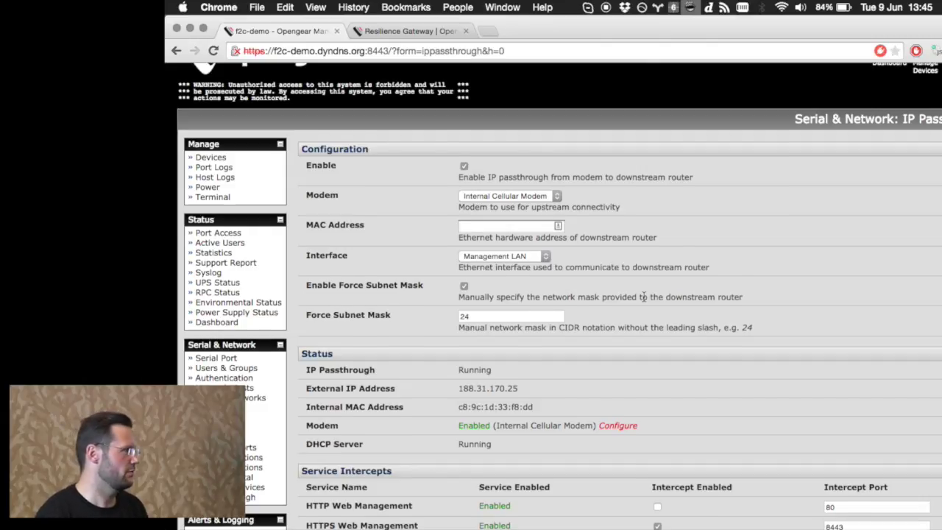
scroll(643, 296, "down", 2)
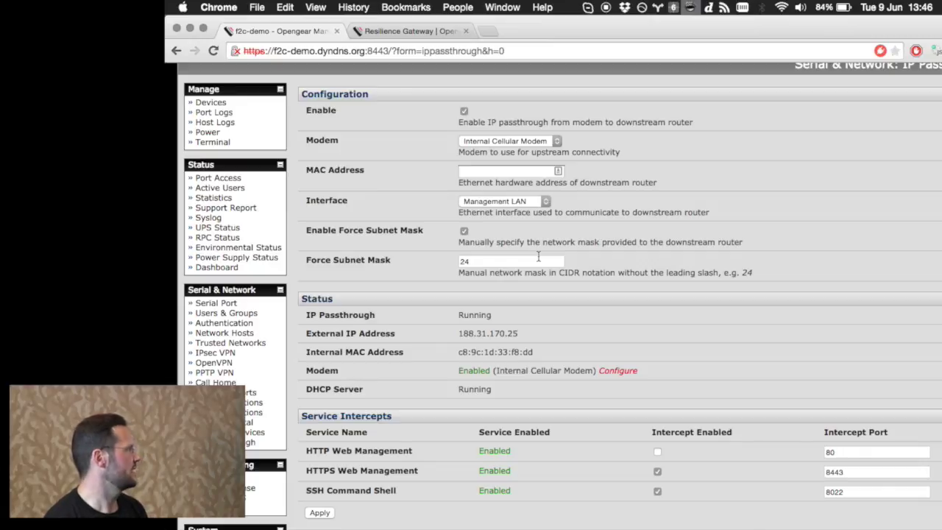
scroll(538, 256, "down", 2)
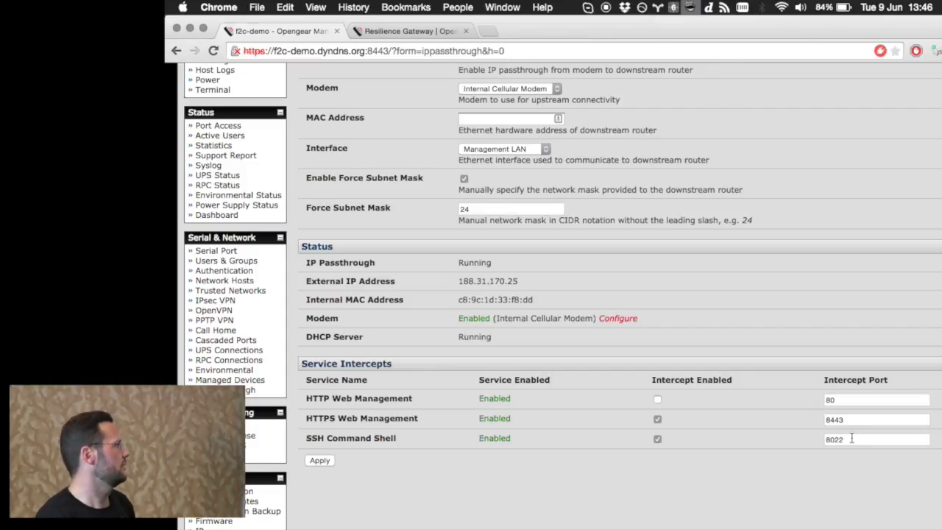
scroll(561, 463, "up", 4)
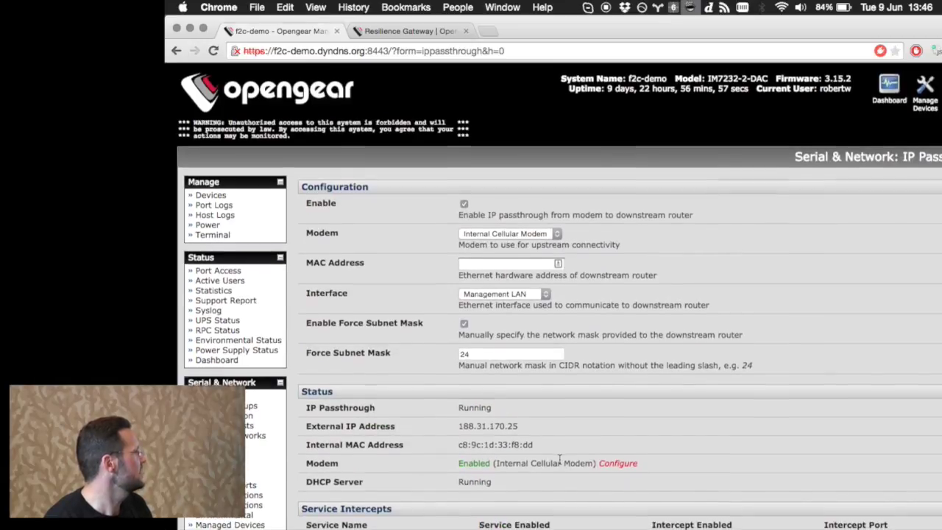
scroll(561, 462, "down", 1)
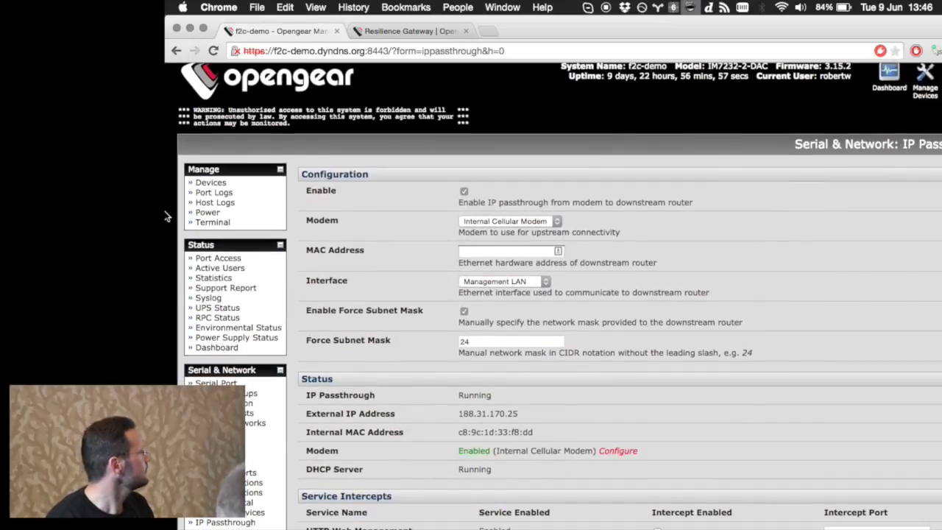
Step: Switch to iTerm and, in the ISR Primary Router session, run the prepared SSH command to f2c-demo.dyndns.org on port 8022, connecting to serial port 6
left_click(181, 101)
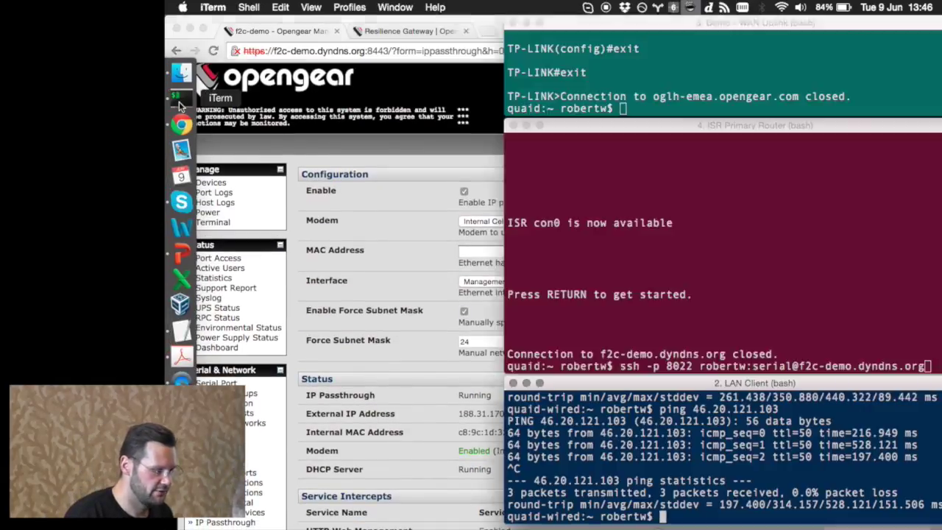
left_click(787, 233)
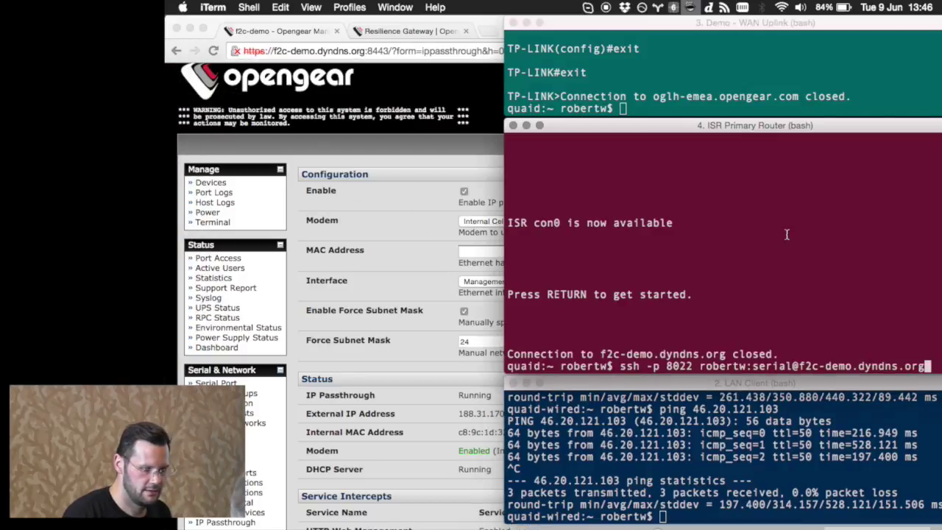
key("Return")
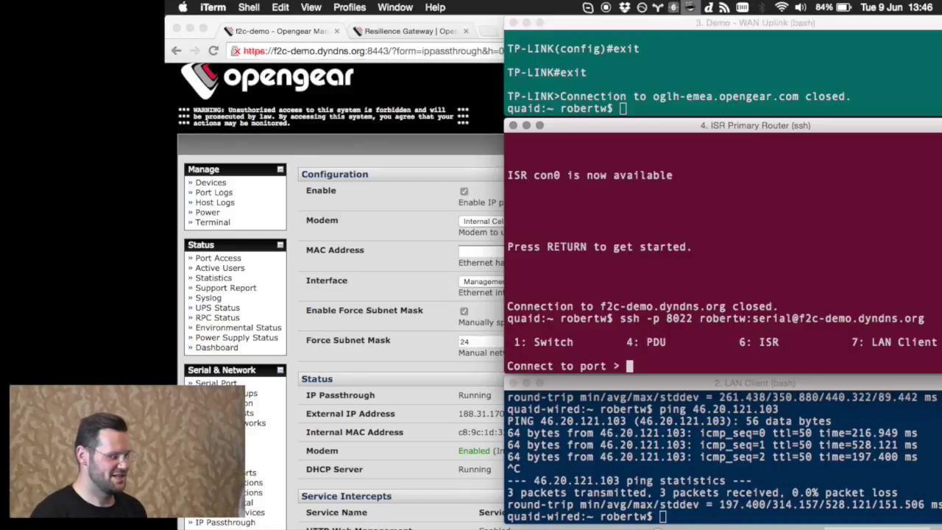
type("6")
key("Return")
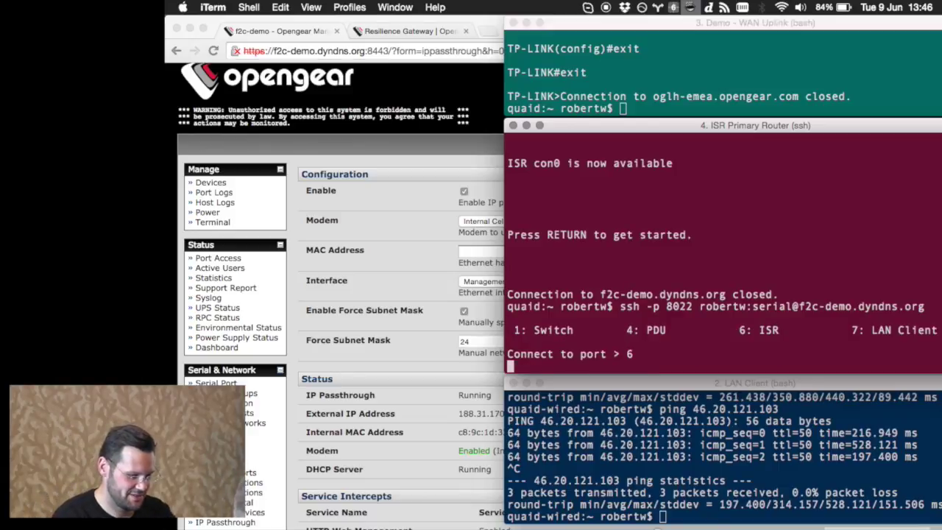
key("Return")
key("Return")
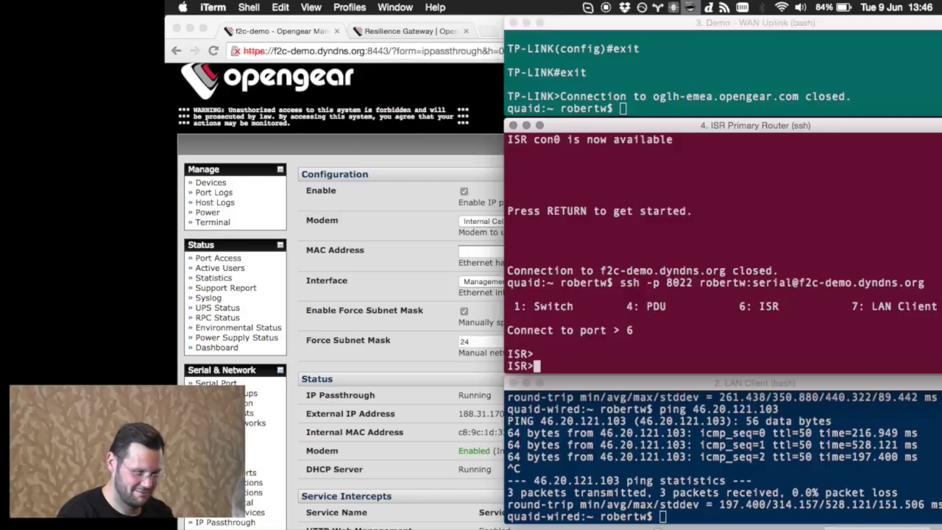
Step: Enter privileged mode on the ISR with "en" and supply the enable password
type("en")
key("Return")
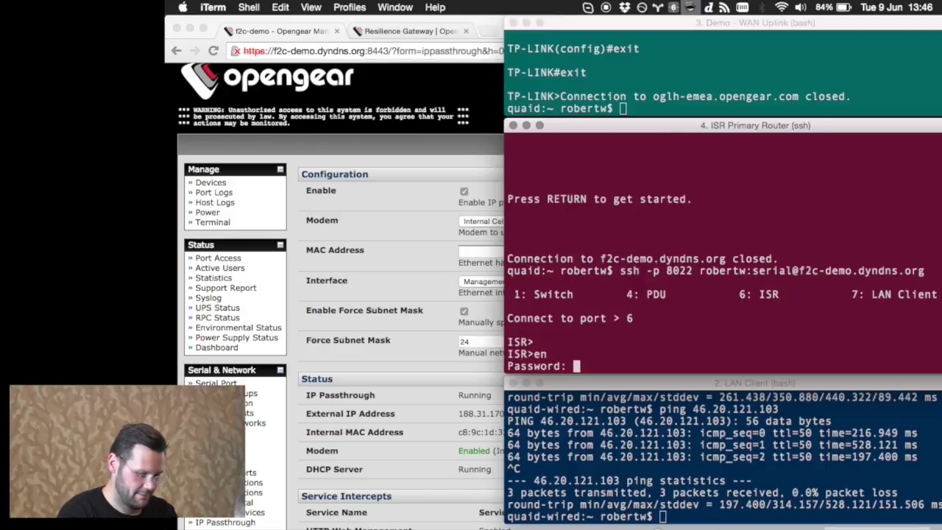
key("Return")
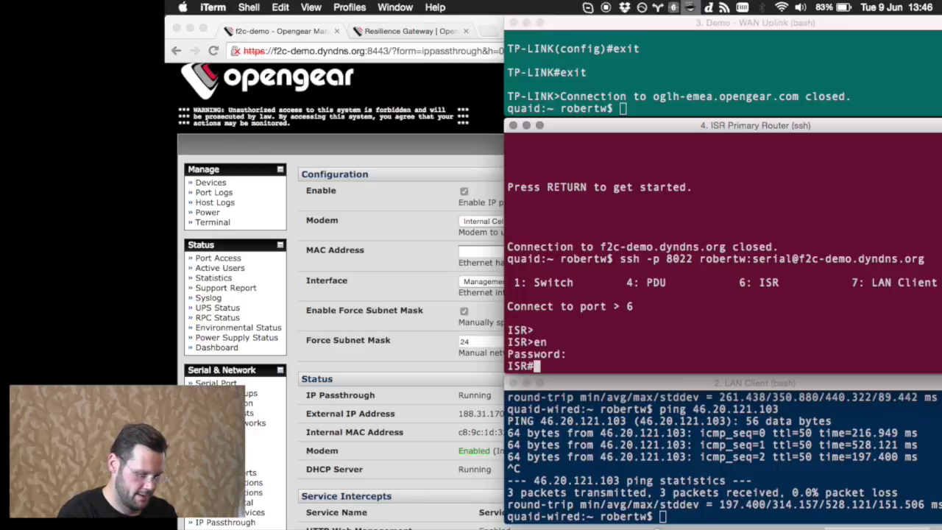
Step: Display the ISR's running configuration with "sh run" and page to the IP SLA reachability tracking entry
type("sh run")
key("Return")
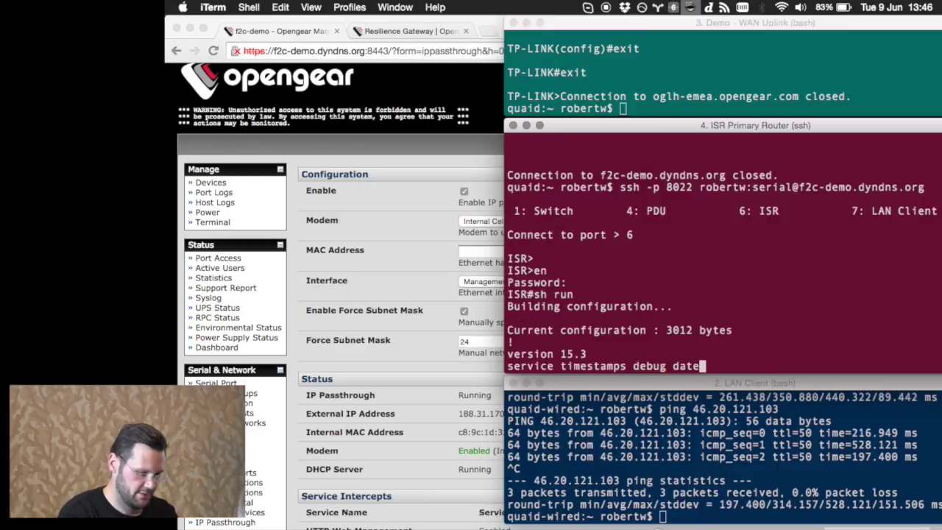
key("space")
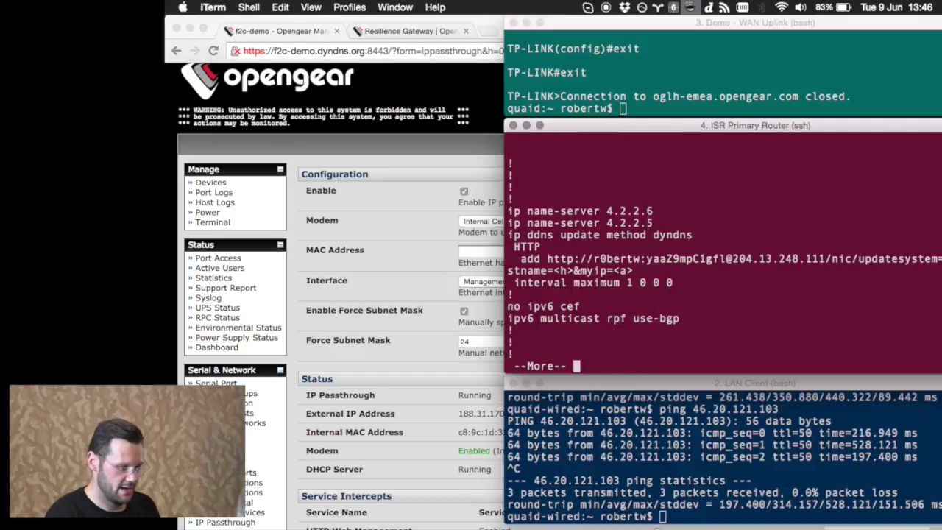
key("space")
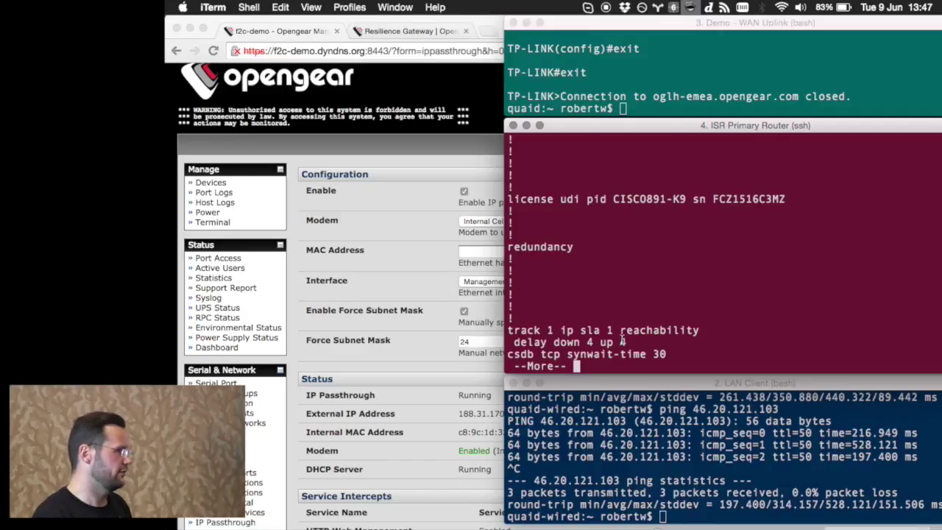
Step: Page through the running configuration to the FastEthernet8 interface settings
key("space")
key("Return")
key("Return")
key("Return")
key("Return")
key("Return")
key("Return")
key("Return")
key("Return")
key("Return")
key("Return")
key("space")
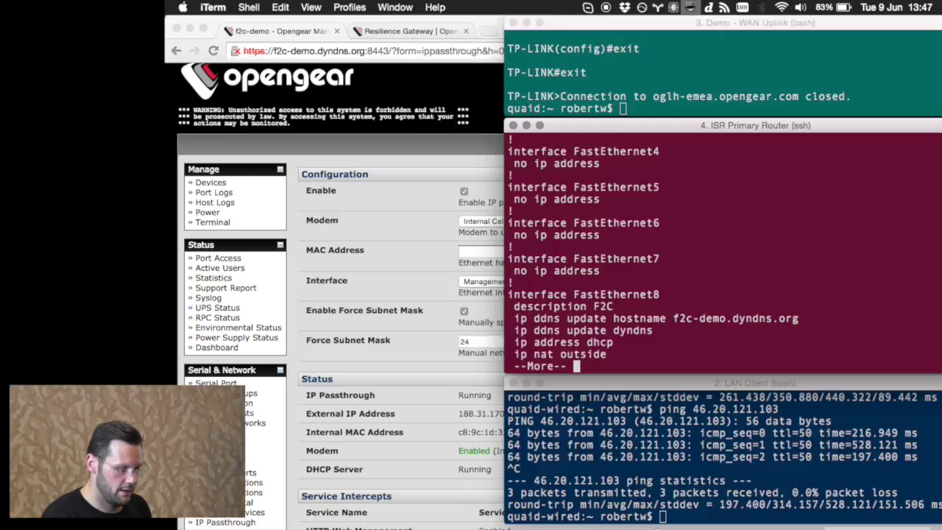
Step: Review the rest of the running configuration, including GigabitEthernet0, Vlan1, the NAT rules, static routes and IP SLA settings
key("space")
key("Return")
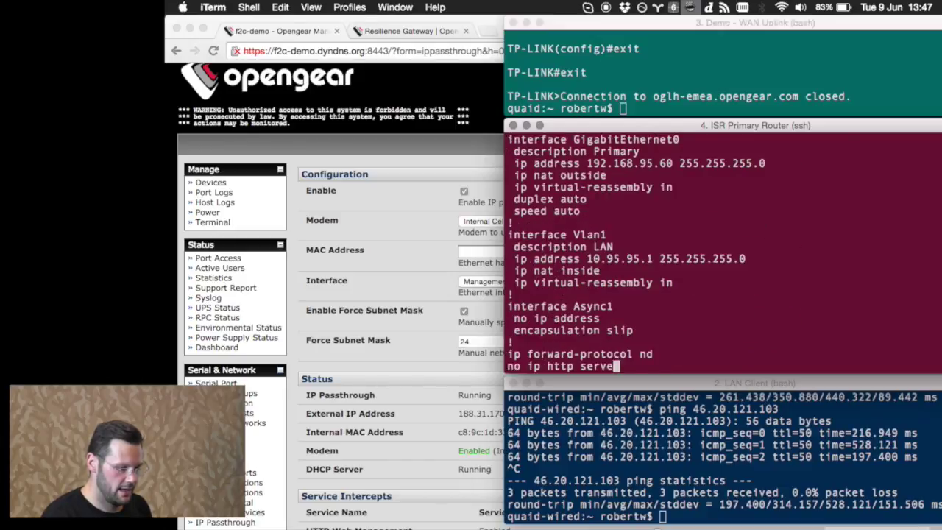
key("space")
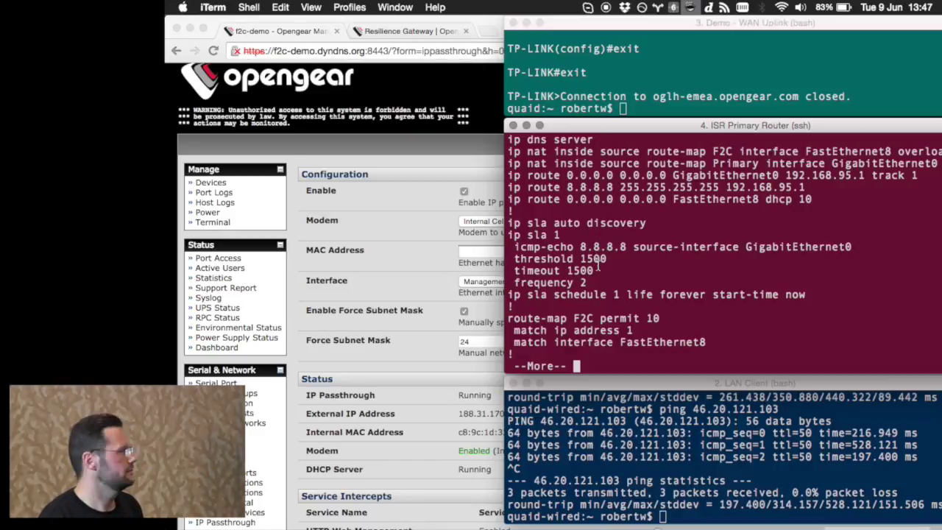
key("Return")
key("Return")
key("Return")
key("space")
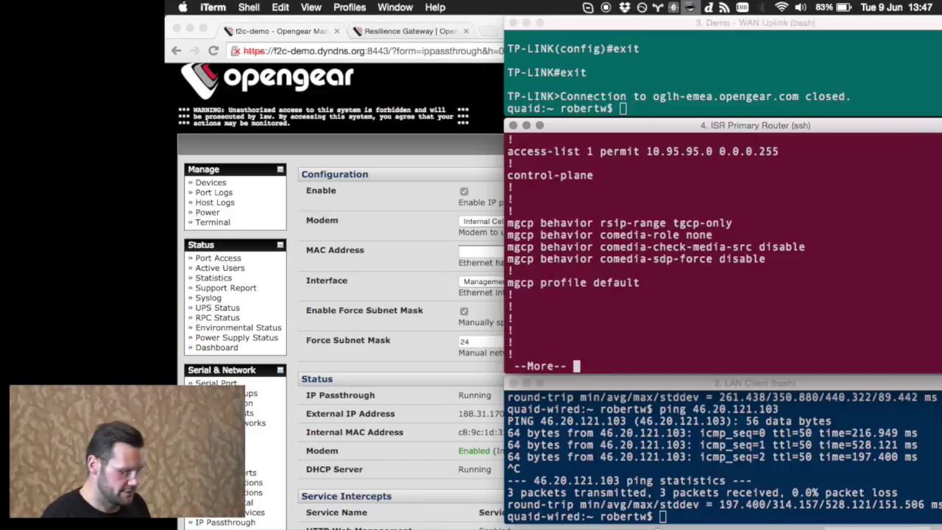
key("Return")
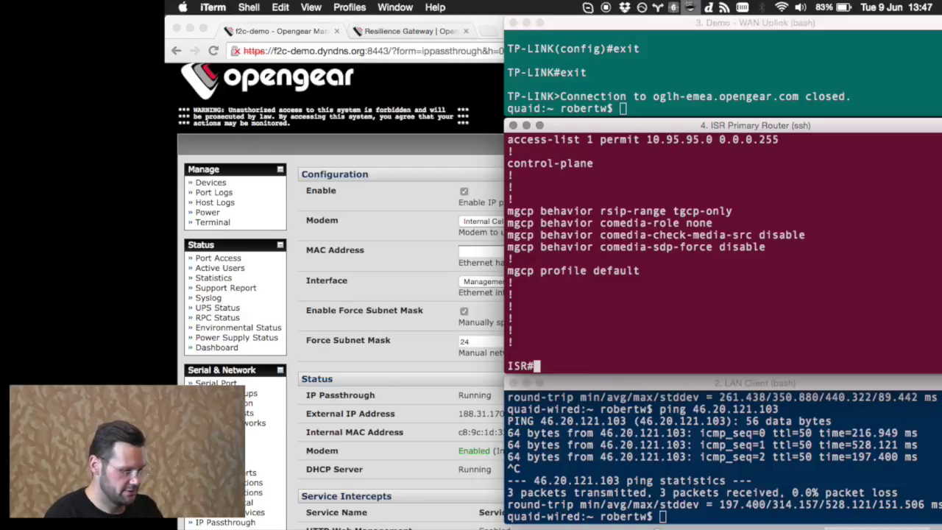
Step: Display the router's IP SLA tracking status with "sh track"
key("Return")
key("Return")
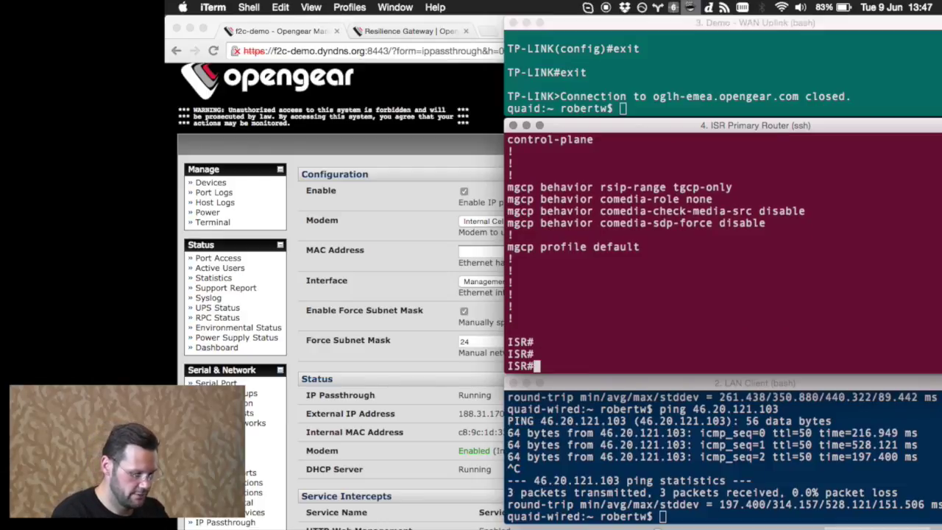
type("sh track")
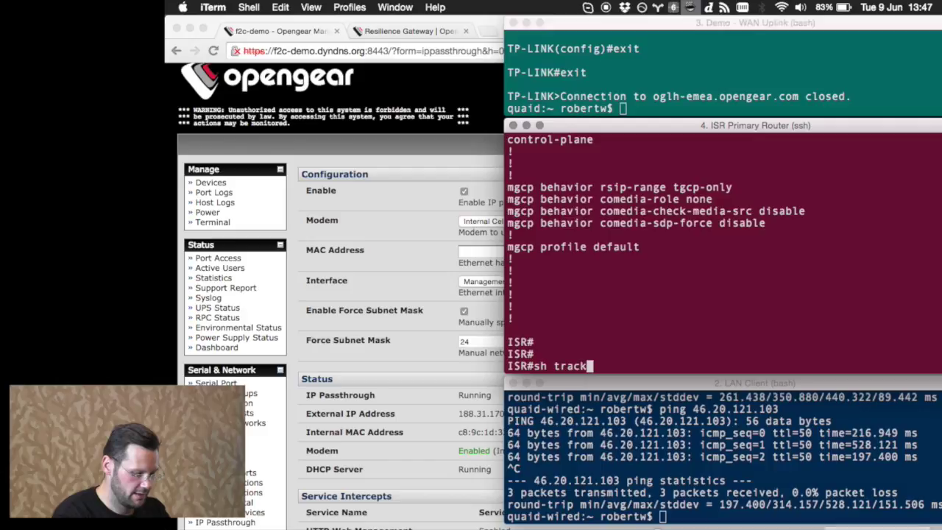
key("Return")
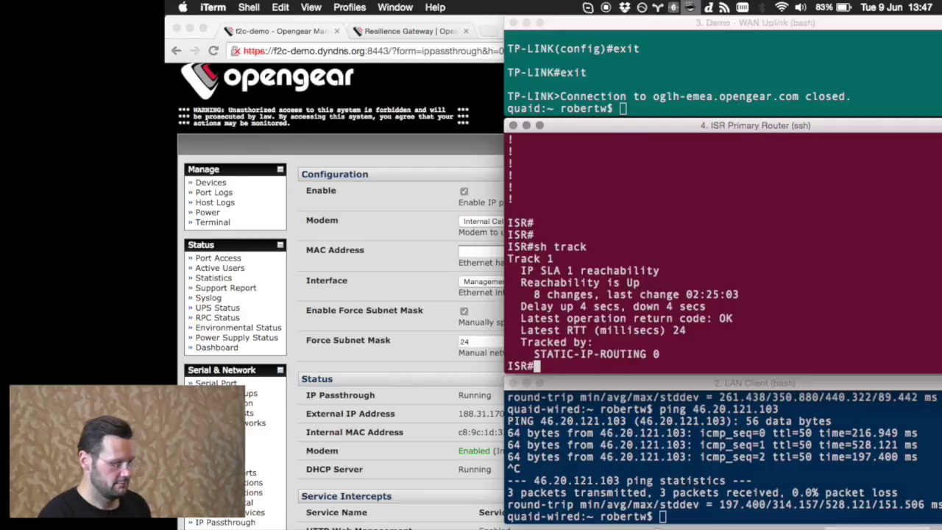
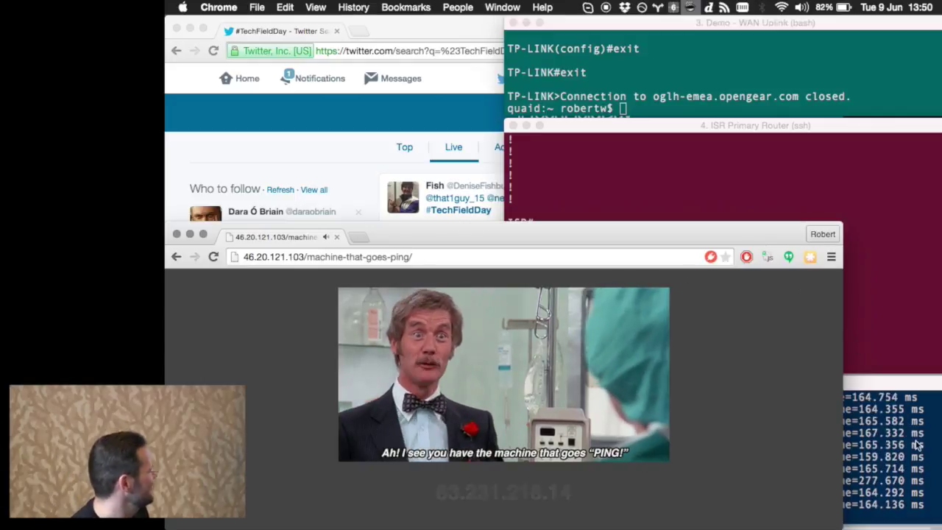
Step: Stop the running ping to 46.20.121.103 in the LAN Client terminal and view the machine-that-goes-ping page
left_click(916, 443)
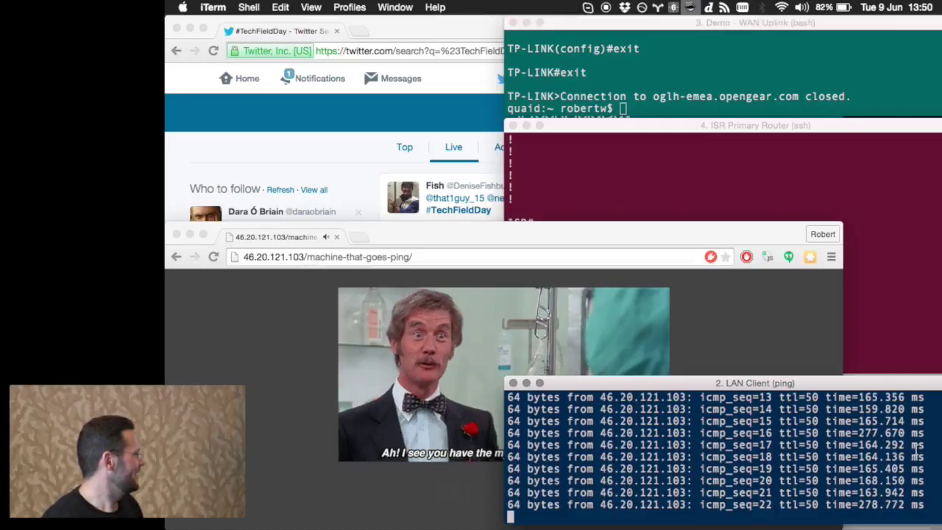
key("ctrl+c")
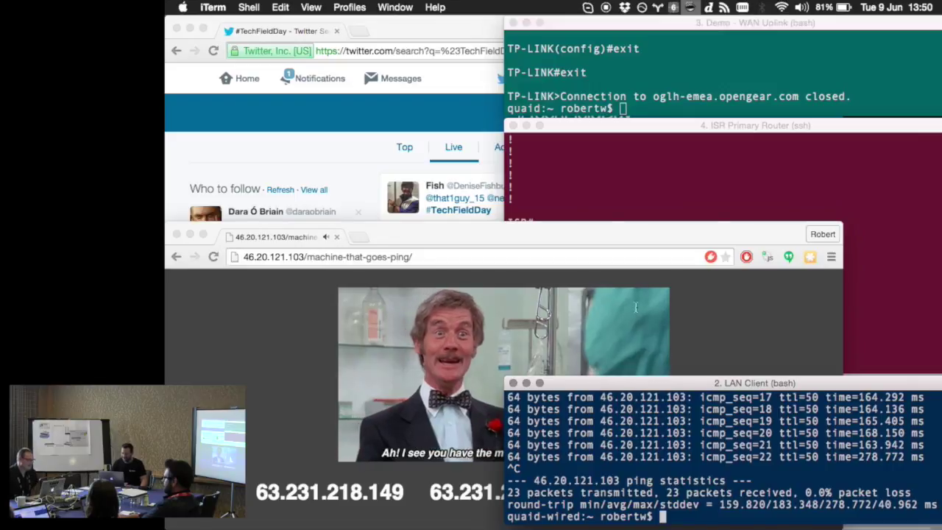
left_click(236, 338)
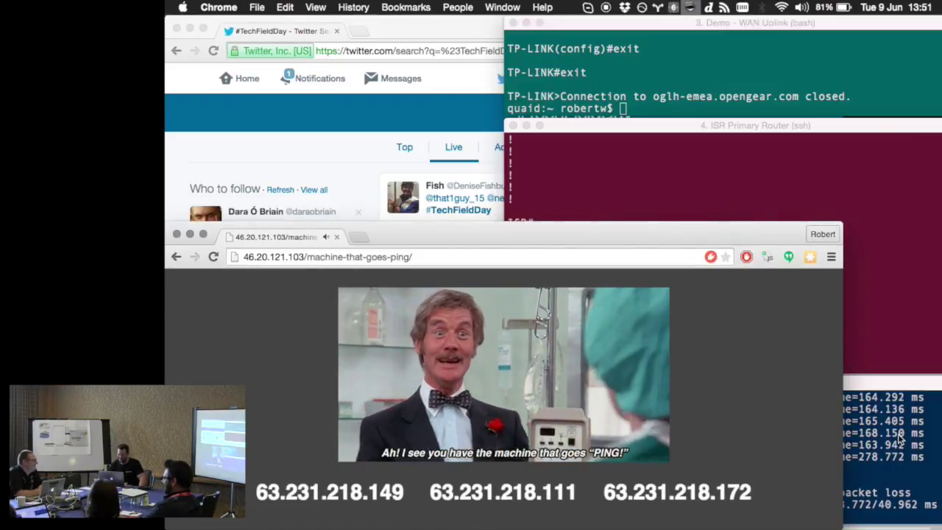
left_click(879, 421)
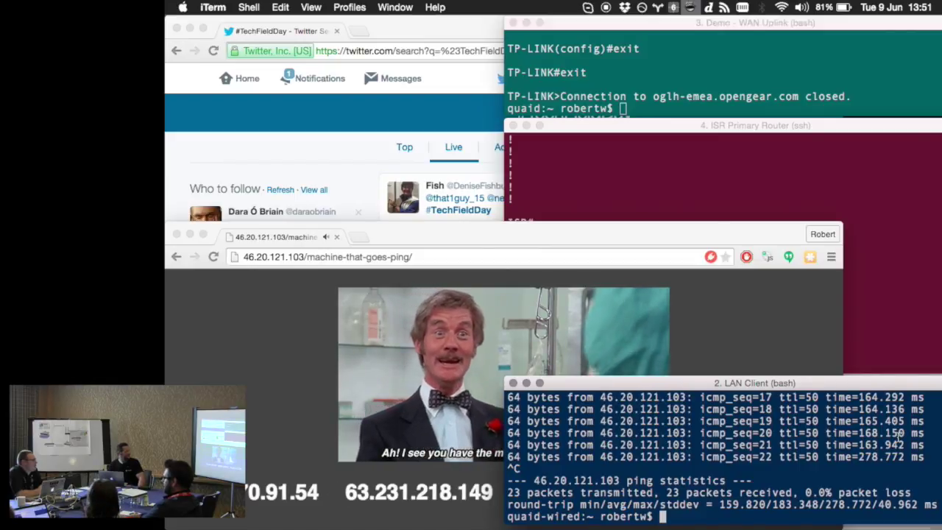
left_click(295, 431)
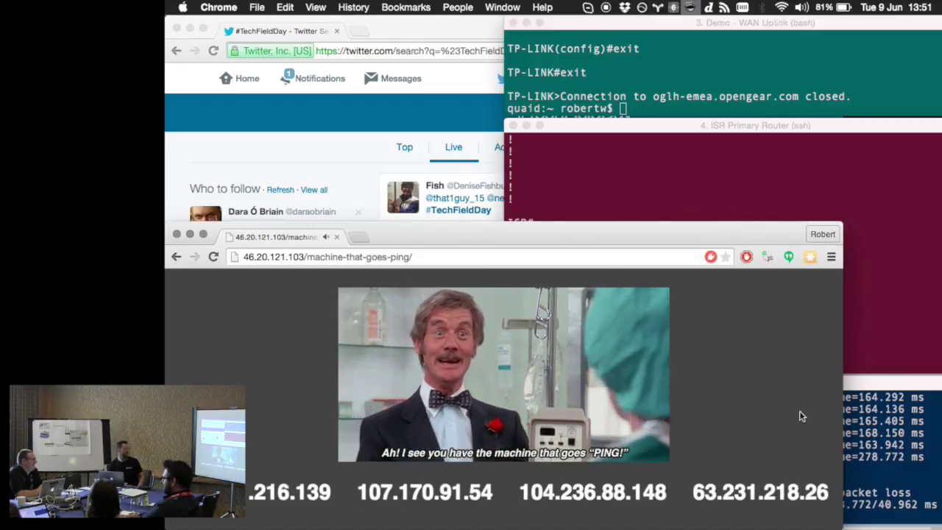
left_click(878, 421)
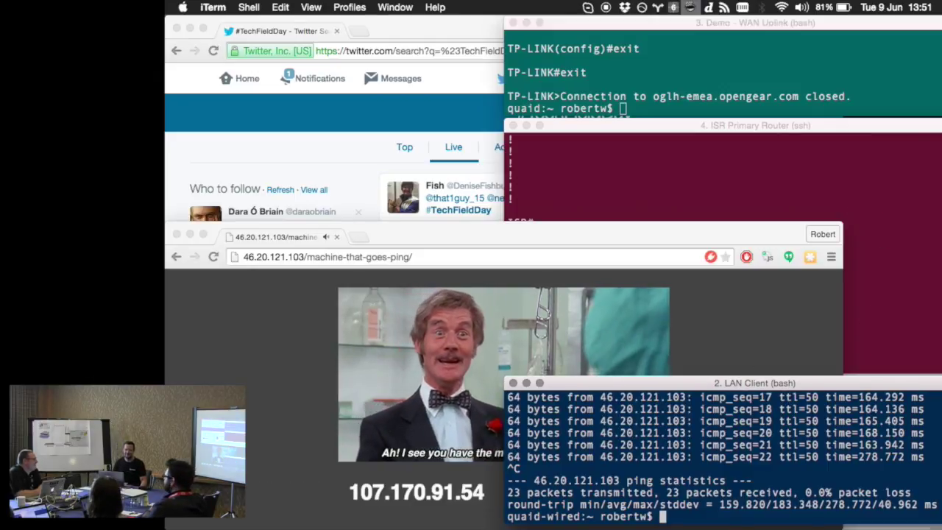
Step: Connect over SSH on port 8022 to the f2c-demo console server and open the LAN Client console on port 7
left_click(871, 223)
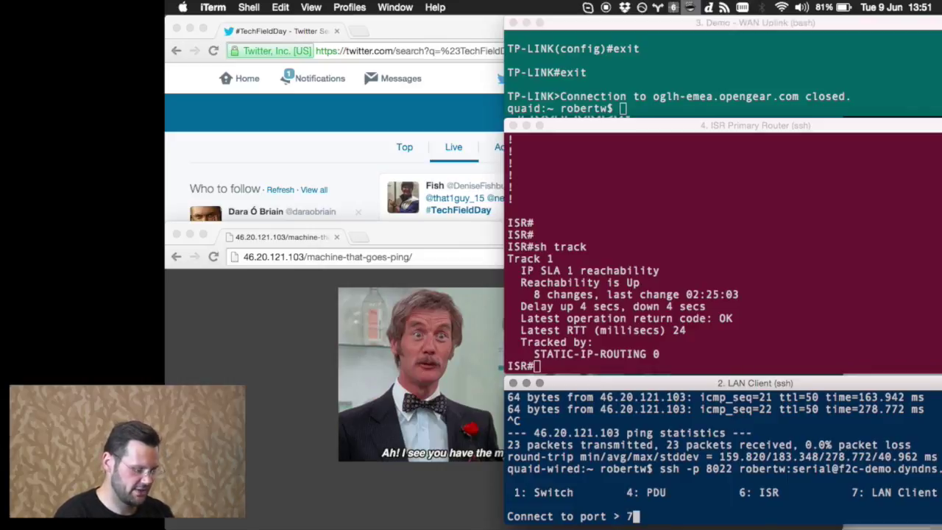
key("Return")
key("Return")
key("Return")
key("Return")
key("Return")
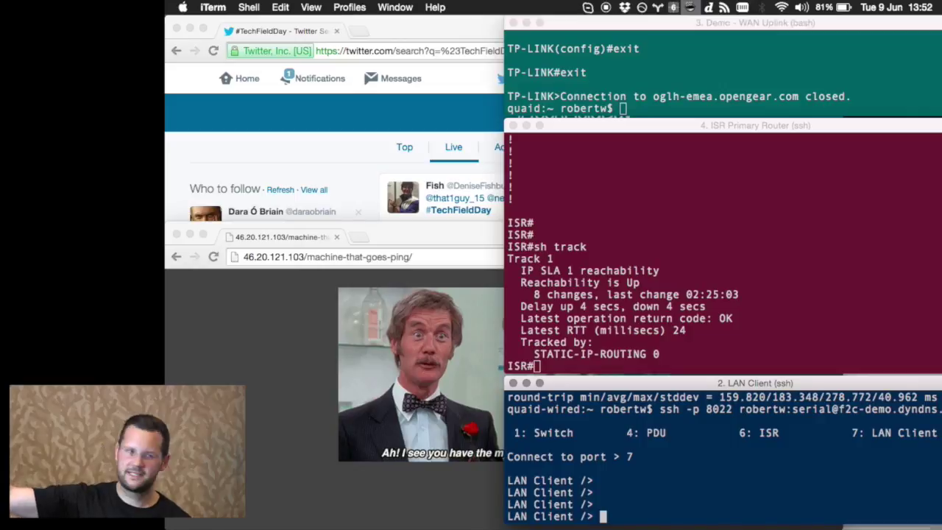
Step: Run "while true; do ping -c 1 46.20.121.103; sleep 1; done" on the LAN Client to ping continuously
type("while treue")
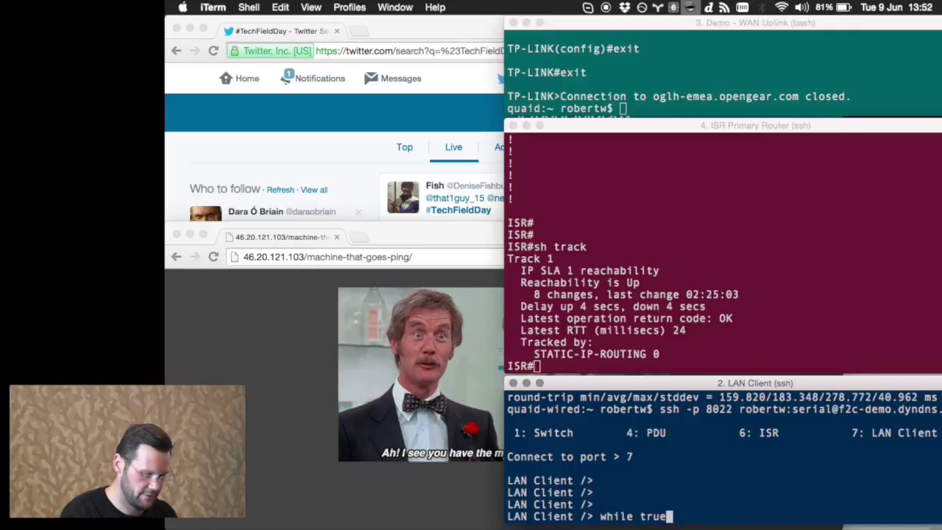
type("; do ping -c 1 ")
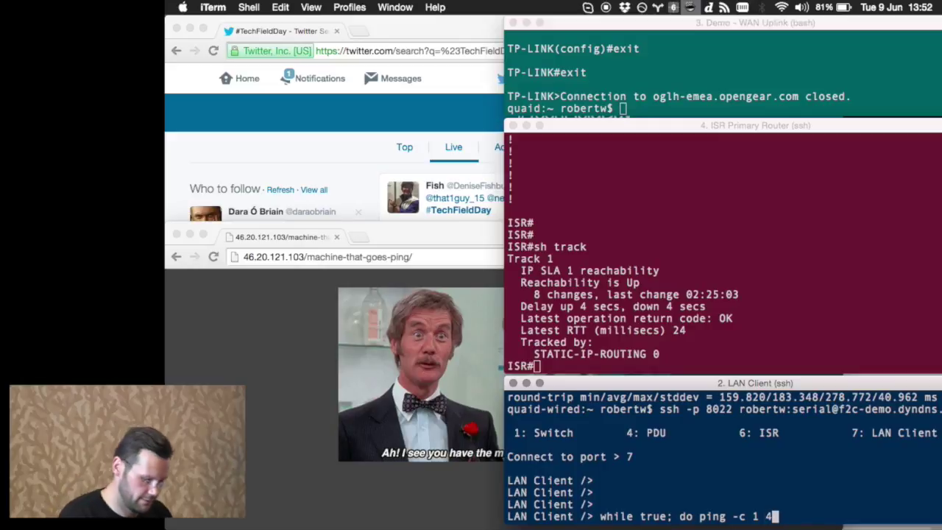
type("46.20.12")
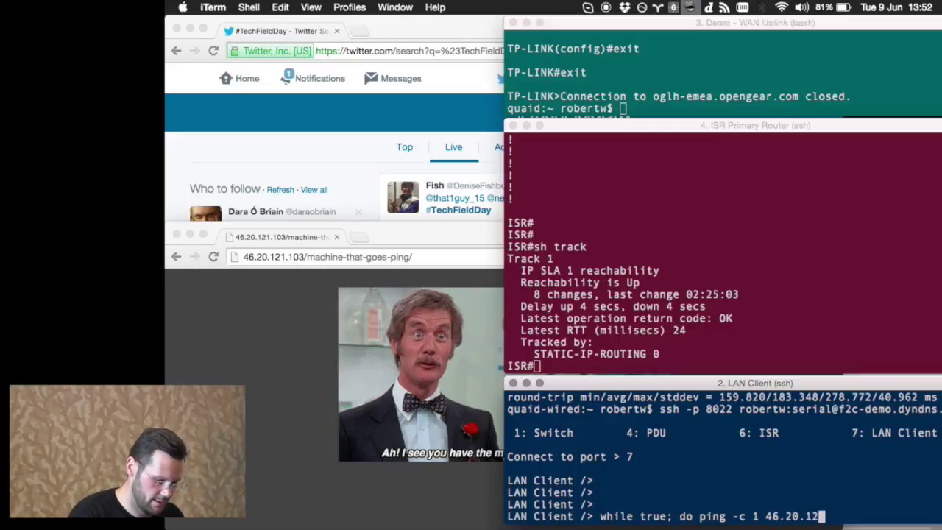
type("1.103; ")
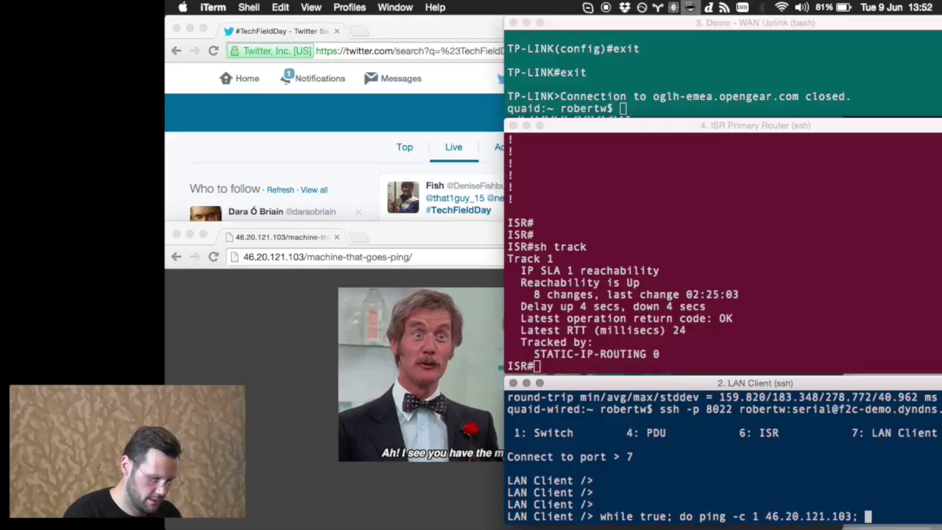
type("sleep 1; don")
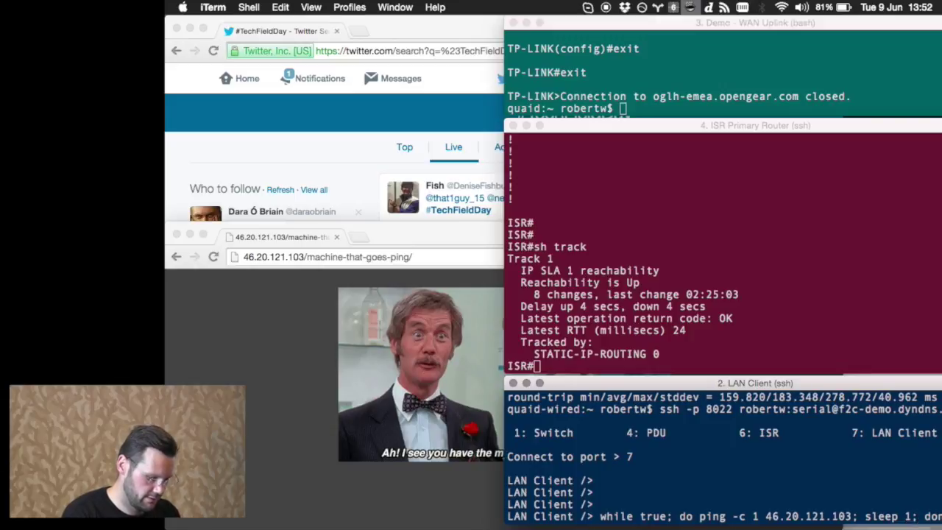
key("Return")
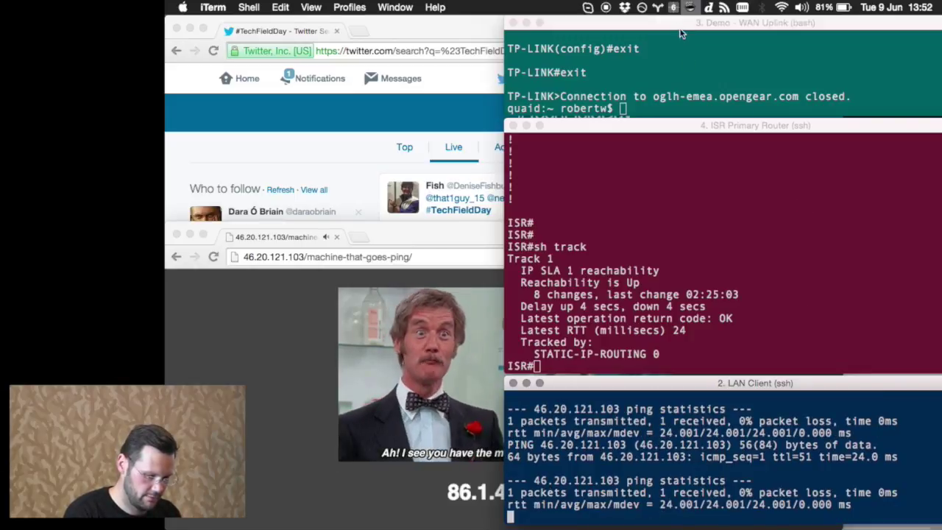
Step: In the WAN Uplink terminal, SSH to oglh-emea.opengear.com with the account password and connect to remote 2 (uplink-oob), port 4 (WAN Uplink)
left_click(710, 65)
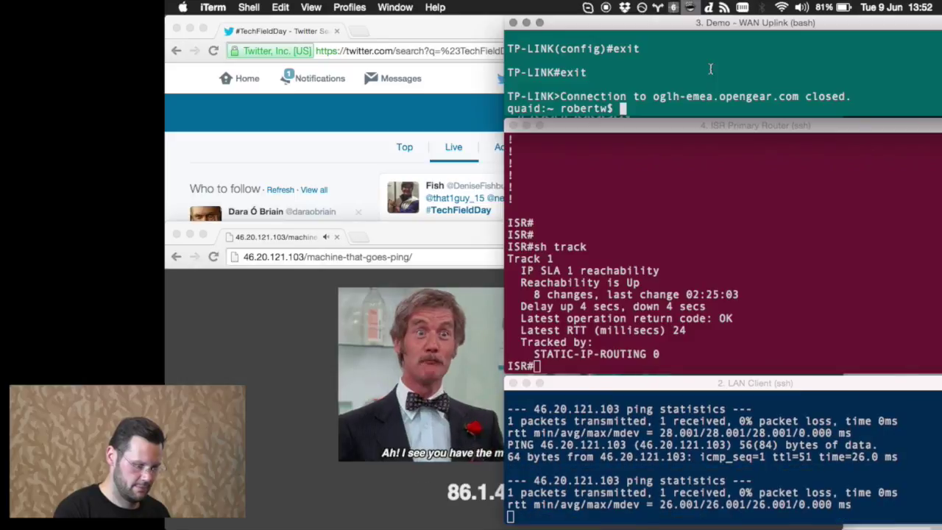
key("Up")
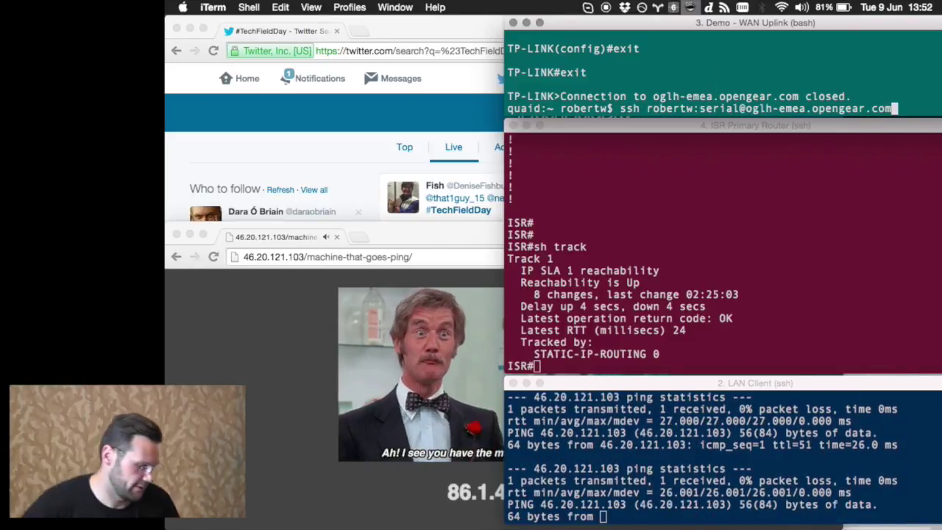
key("Return")
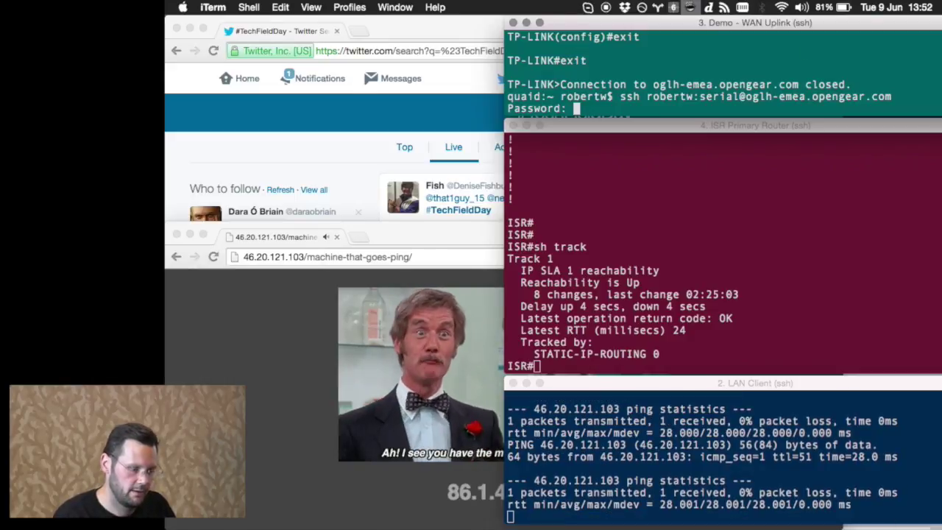
key("Return")
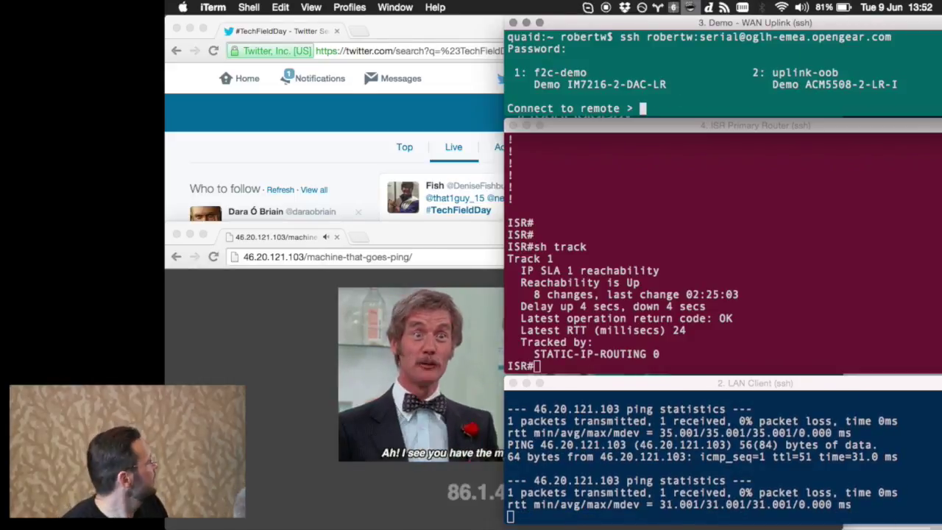
type("2")
key("Return")
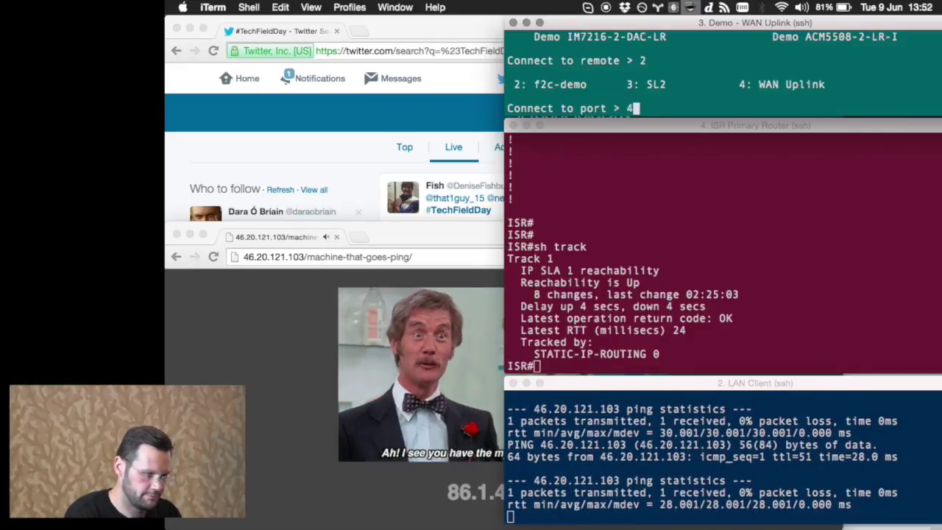
key("Return")
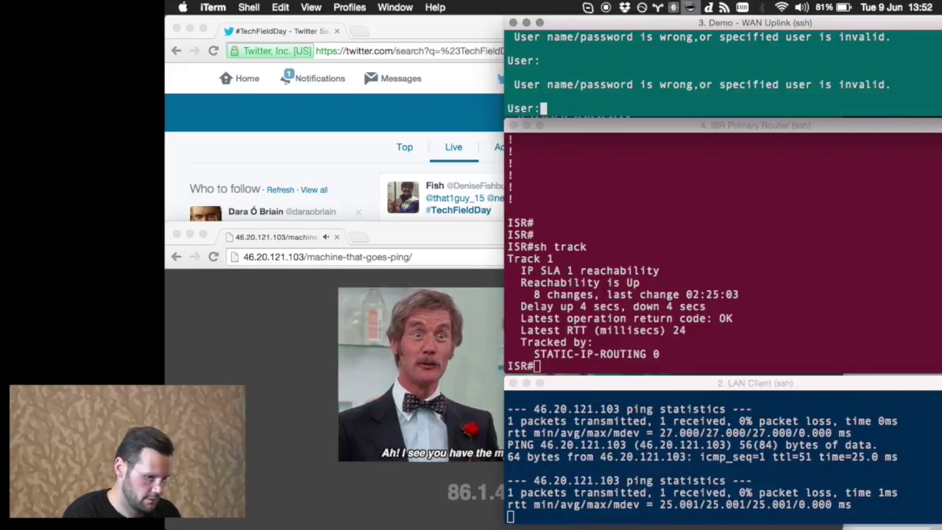
Step: Log in to the TP-LINK switch as admin with the account password
type("admin")
key("Return")
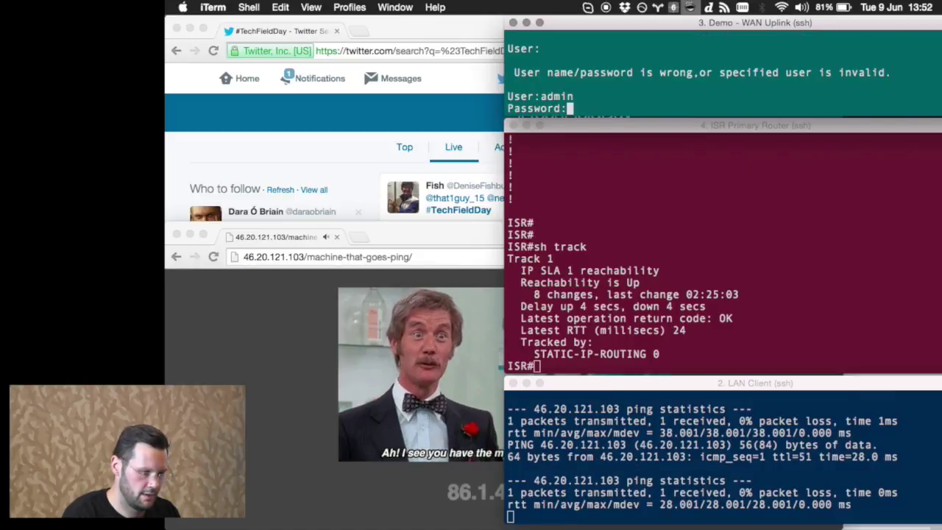
key("Return")
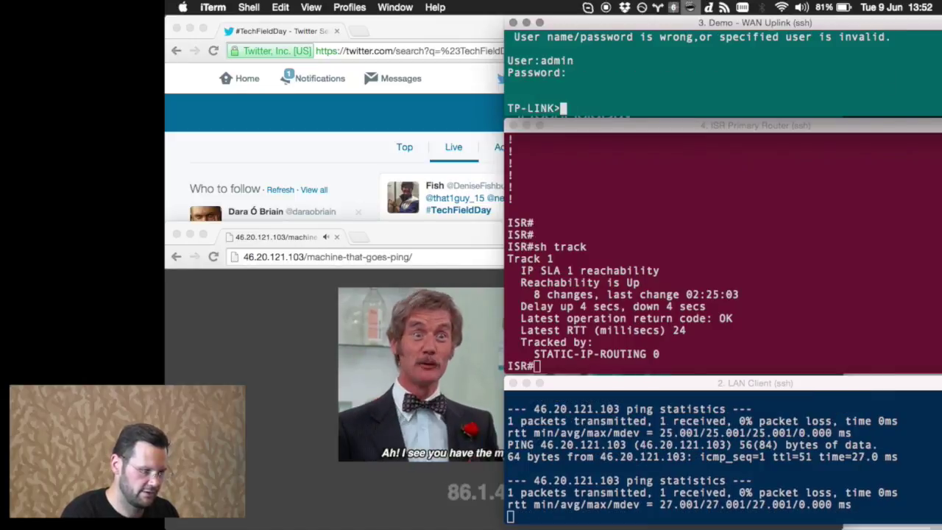
Step: Enter privileged mode on the TP-LINK switch and open the configuration of interface "eth 7"
key("Return")
type("en")
key("Return")
type("conf")
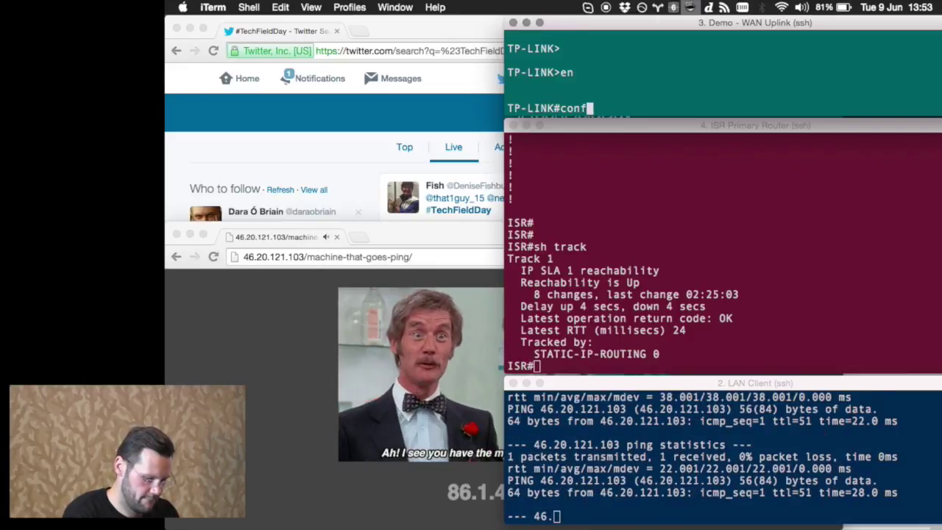
key("Return")
type("int eth 7")
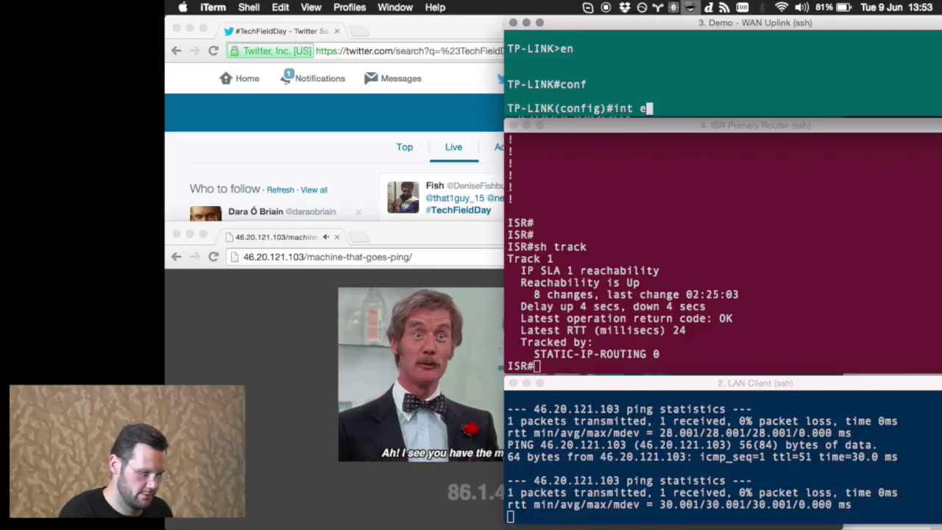
key("Return")
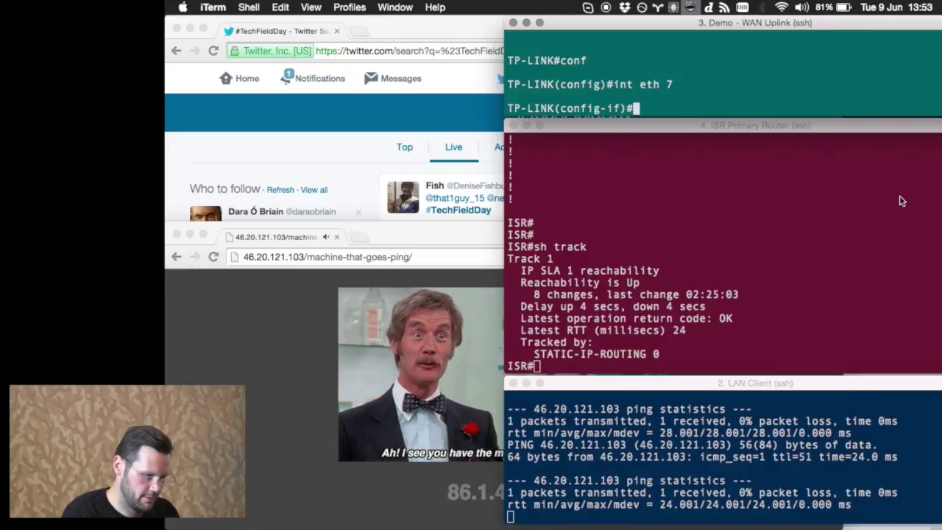
Step: Bring up fresh prompt lines in the ISR Primary Router console and return to the WAN Uplink session
left_click(839, 220)
key("Return")
key("Return")
key("Return")
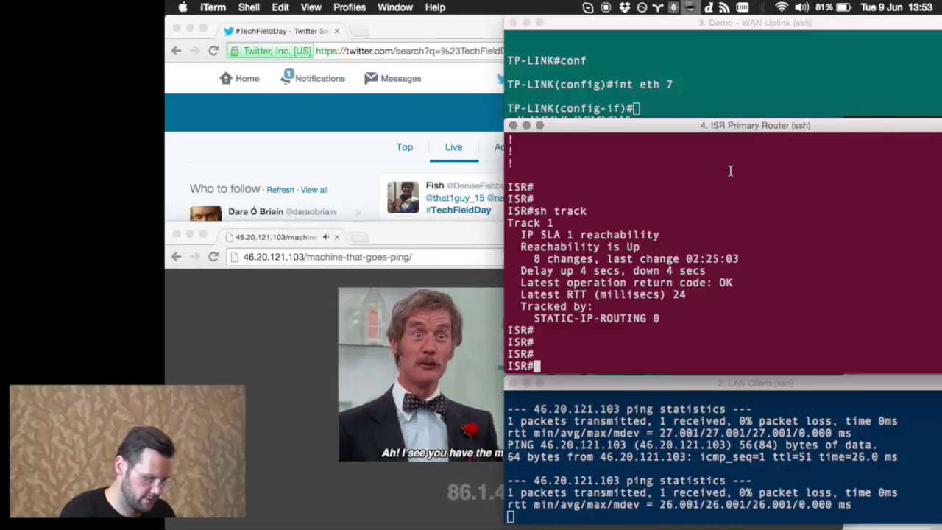
left_click(731, 52)
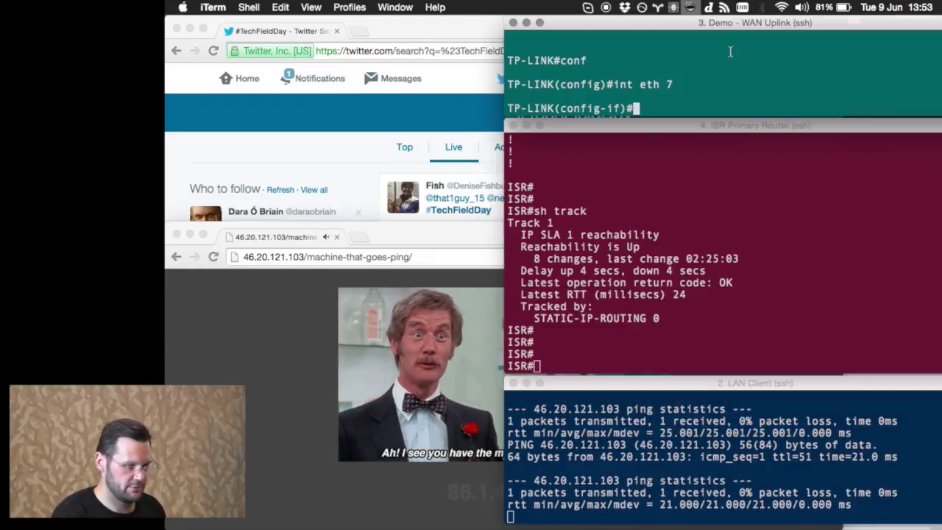
Step: Shut down interface Ethernet 7 on the TP-LINK switch with "shut" to cut the primary WAN uplink
left_click(278, 147)
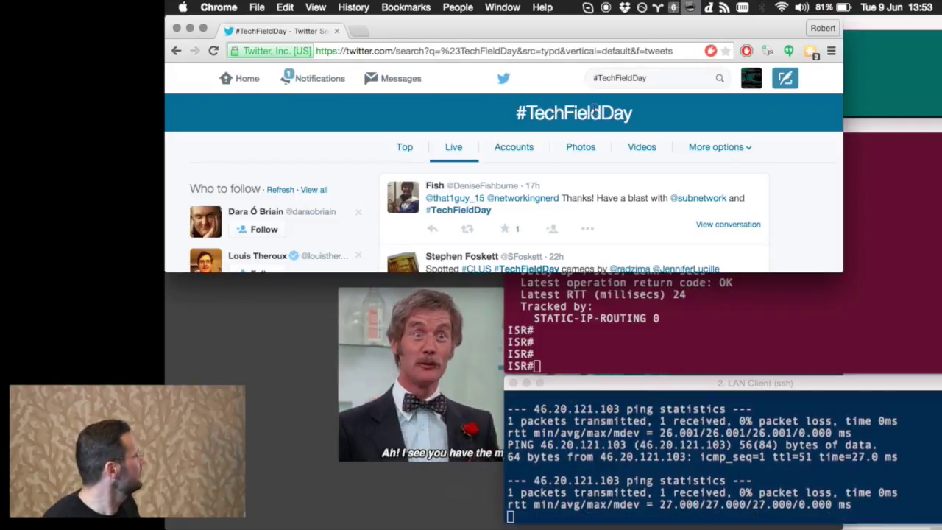
left_click(891, 229)
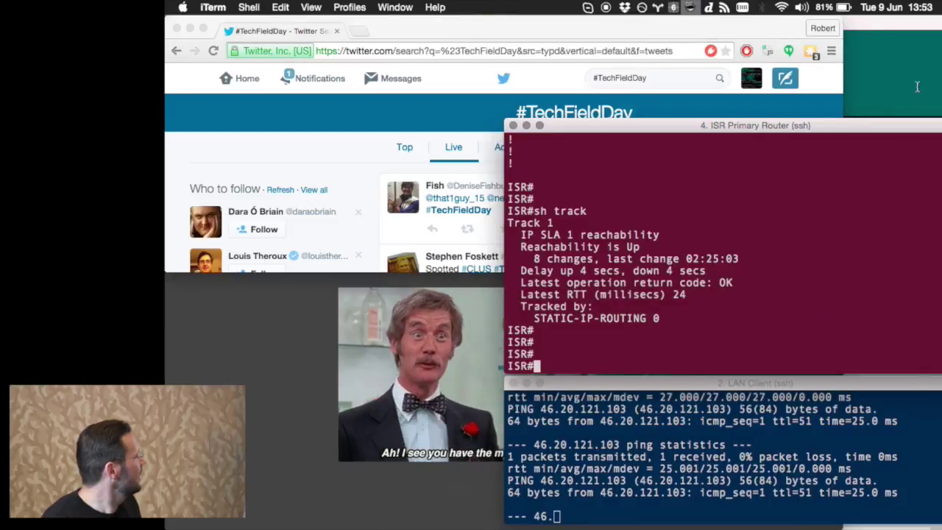
left_click(917, 86)
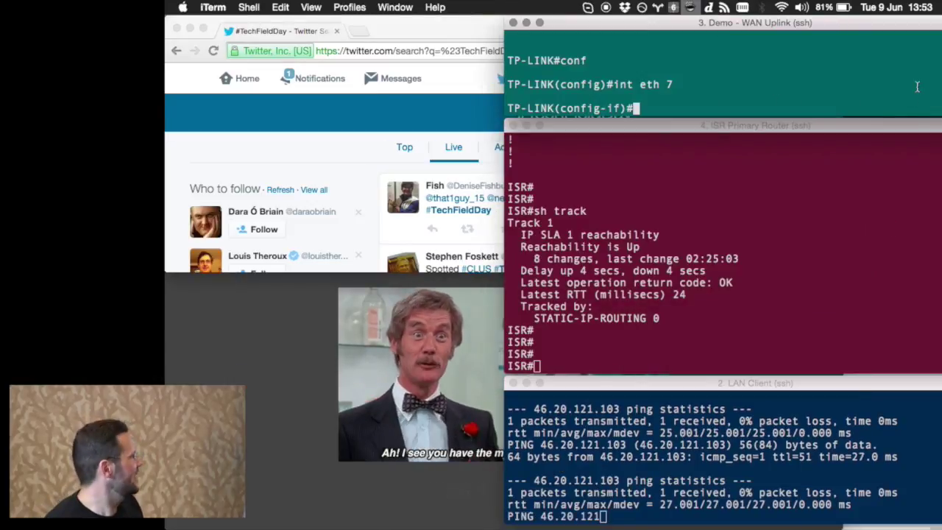
type("shut")
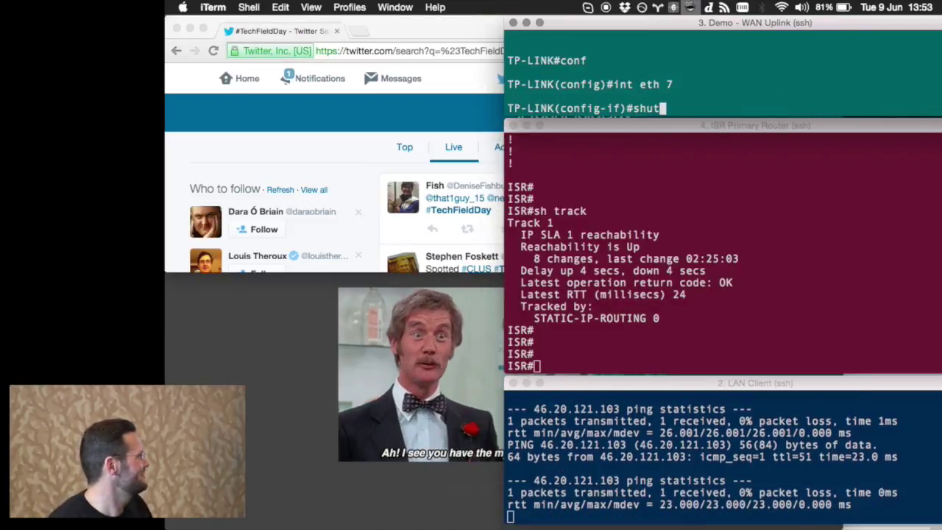
key("Return")
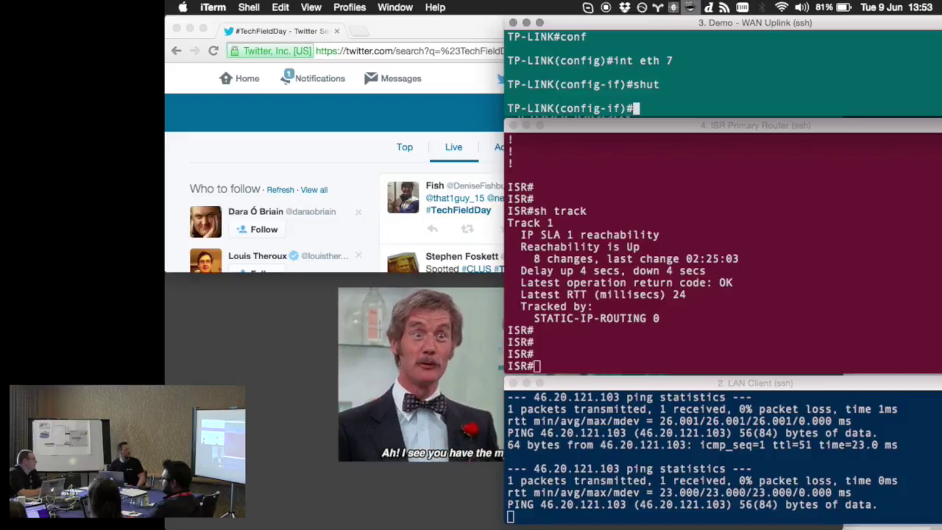
Step: Check the machine-that-goes-ping page and the ISR Primary Router console for signs of the cellular failover
left_click(245, 372)
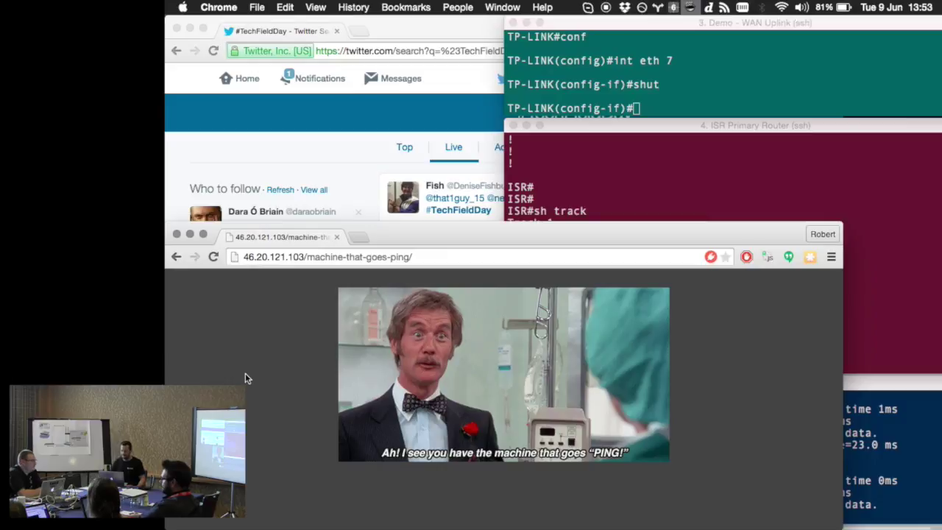
left_click(849, 193)
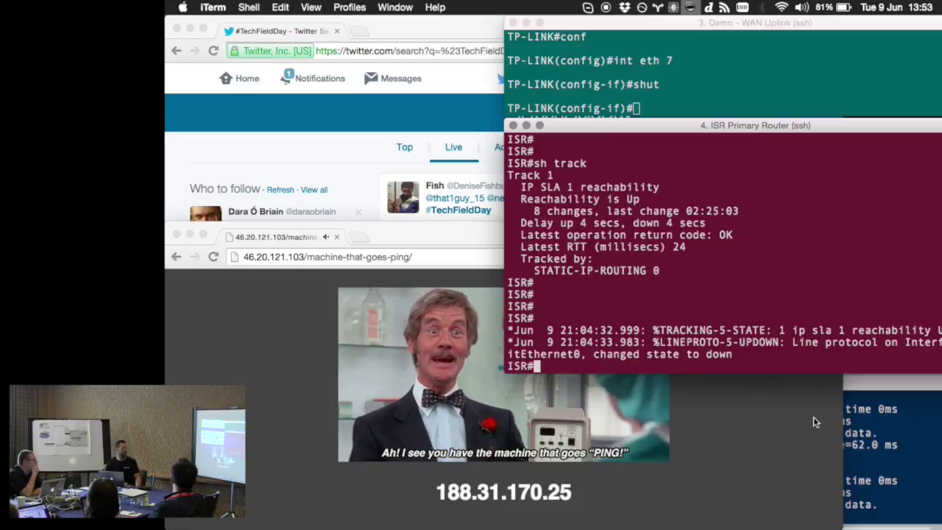
Step: Bring interface Ethernet 7 back up on the TP-LINK switch with "no shut" to restore the primary WAN uplink
key("ctrl+Up")
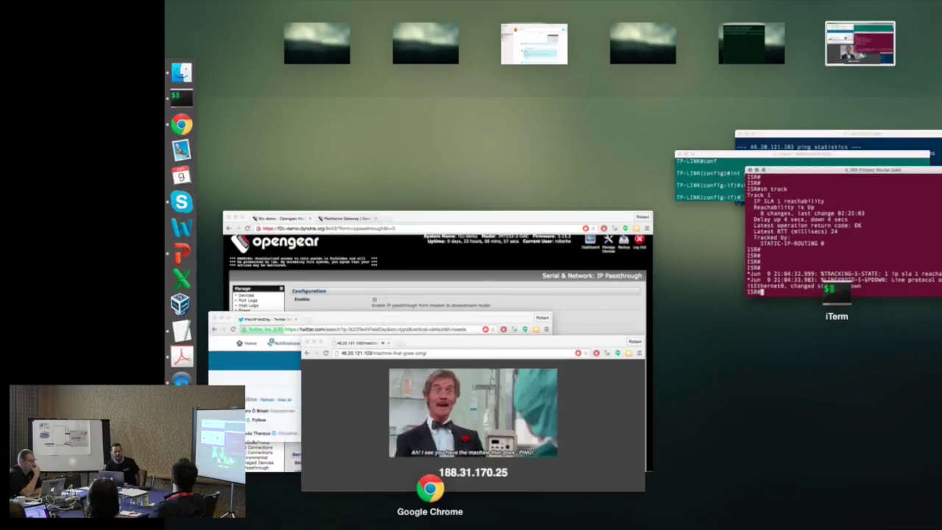
key("ctrl+Up")
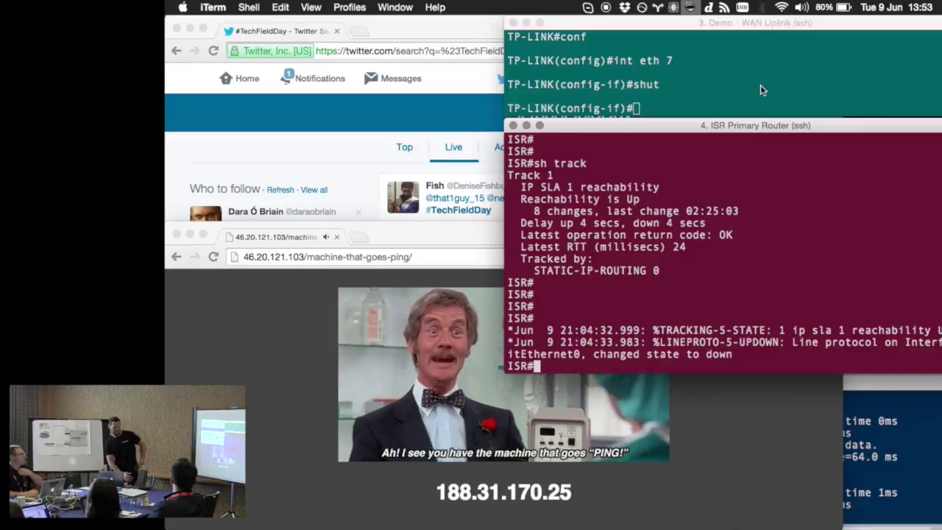
left_click(761, 88)
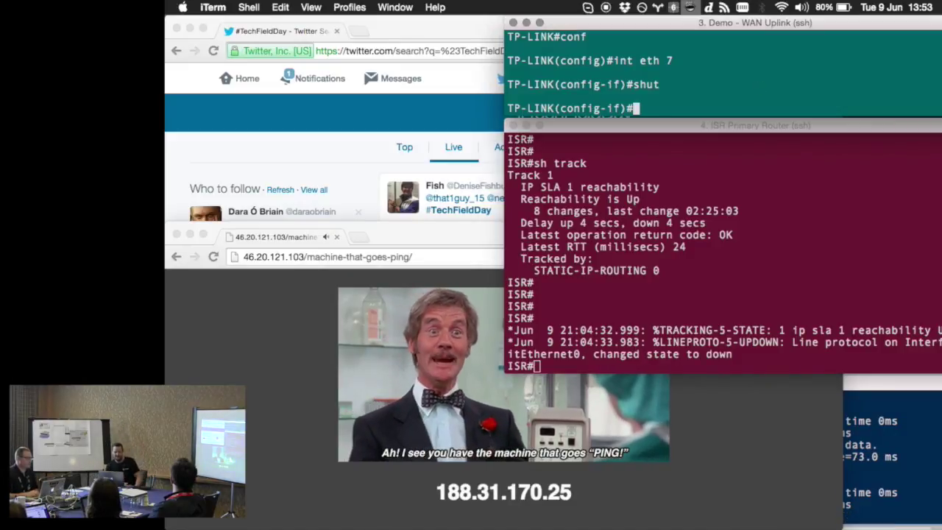
type("no shut")
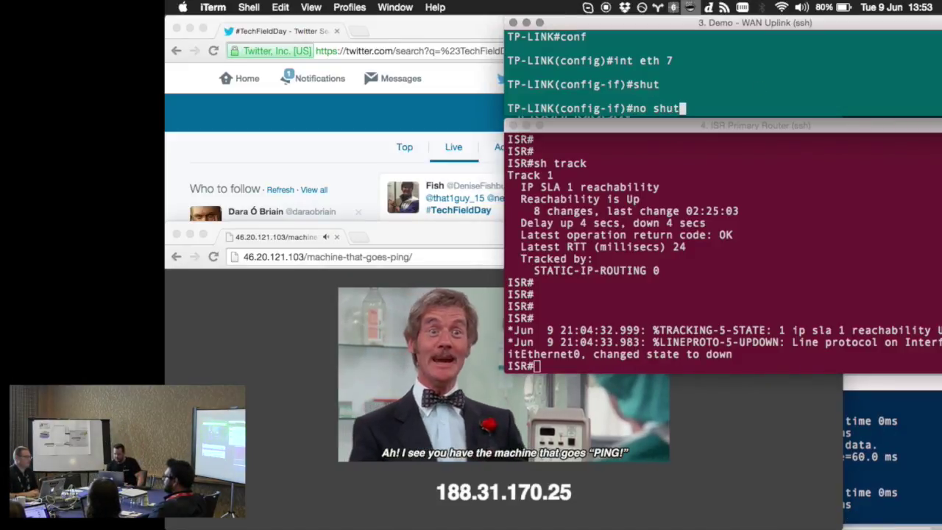
key("Return")
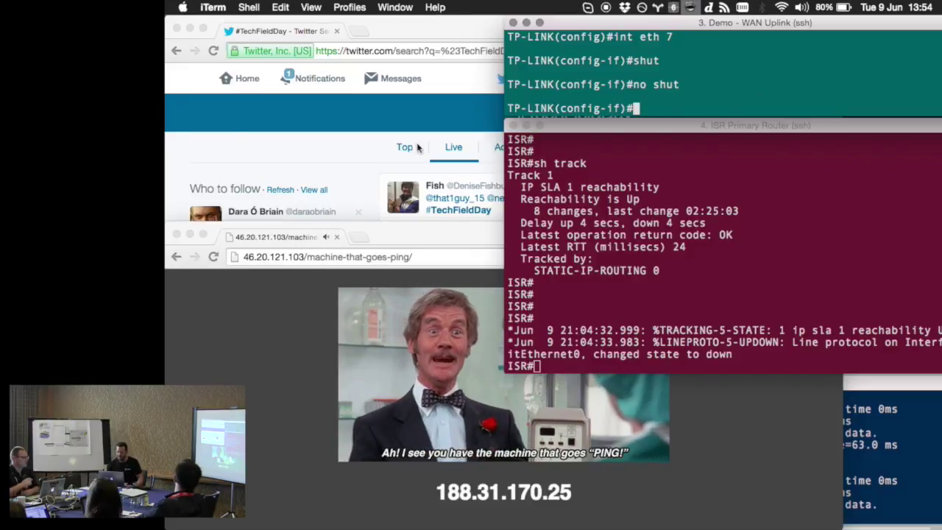
Step: Switch to the Twitter window in Chrome and reload the live #TechFieldDay results to look for the failover notification
left_click(255, 154)
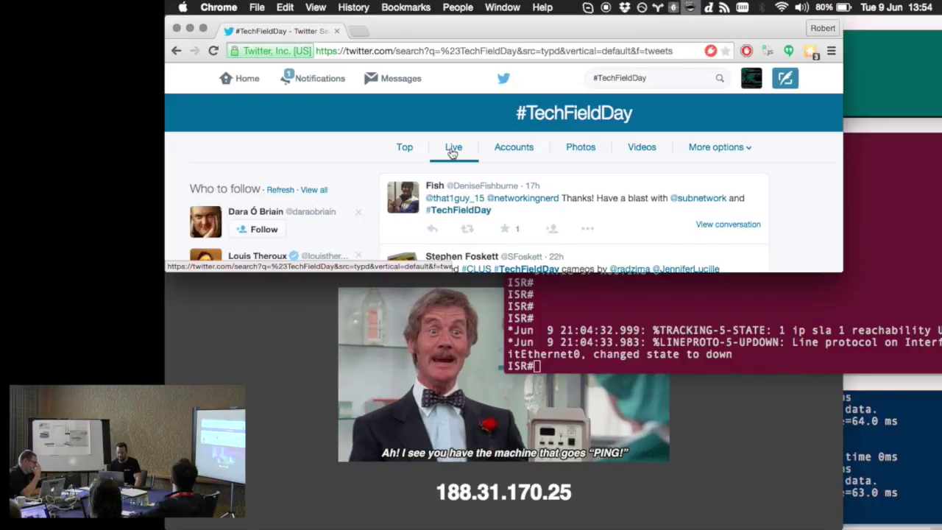
left_click(214, 51)
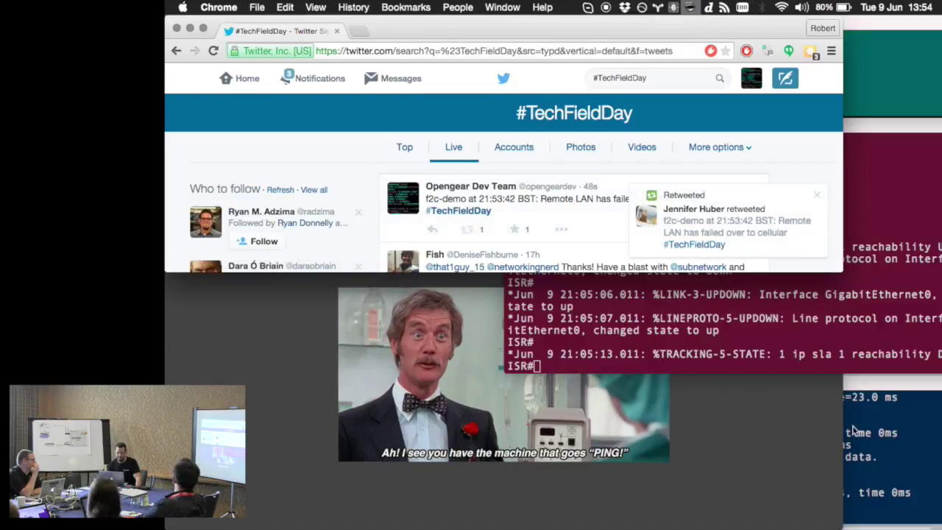
left_click(212, 51)
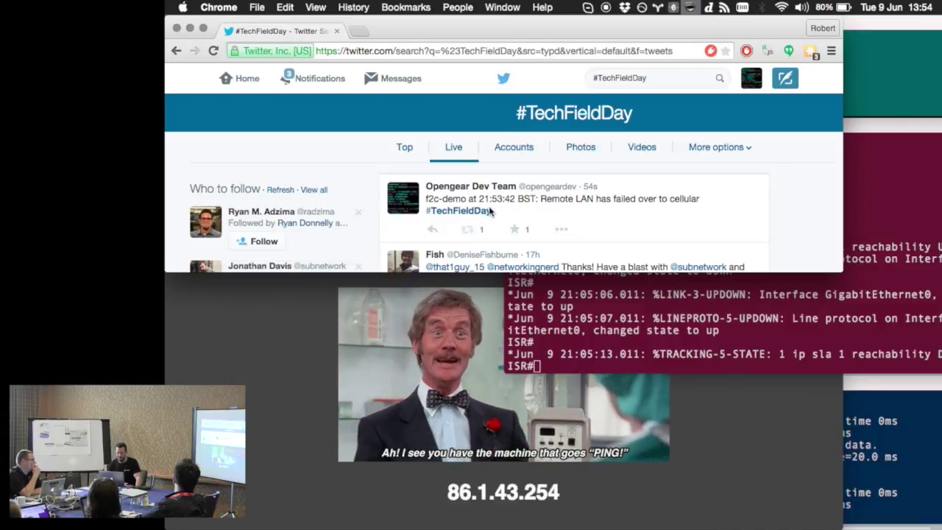
Step: Check the ping output in the LAN Client session and load the new #TechFieldDay result on Twitter
left_click(895, 442)
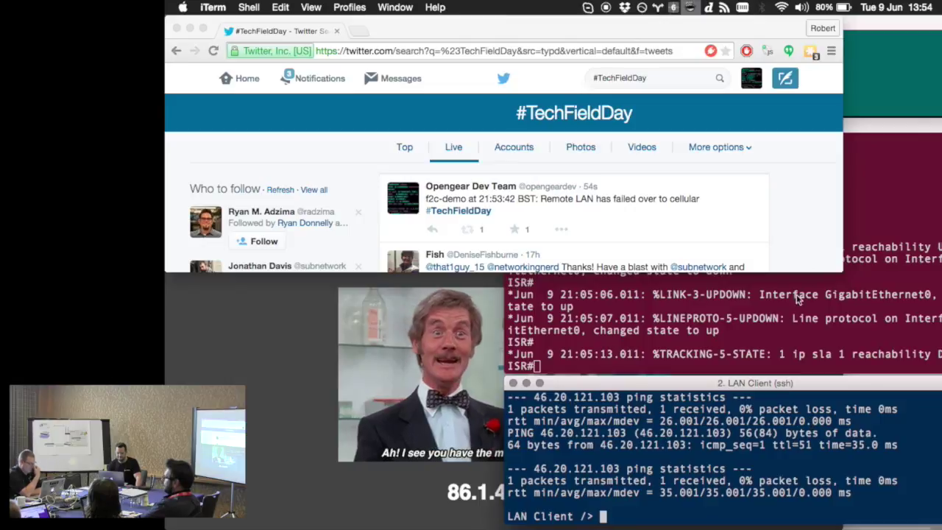
left_click(801, 196)
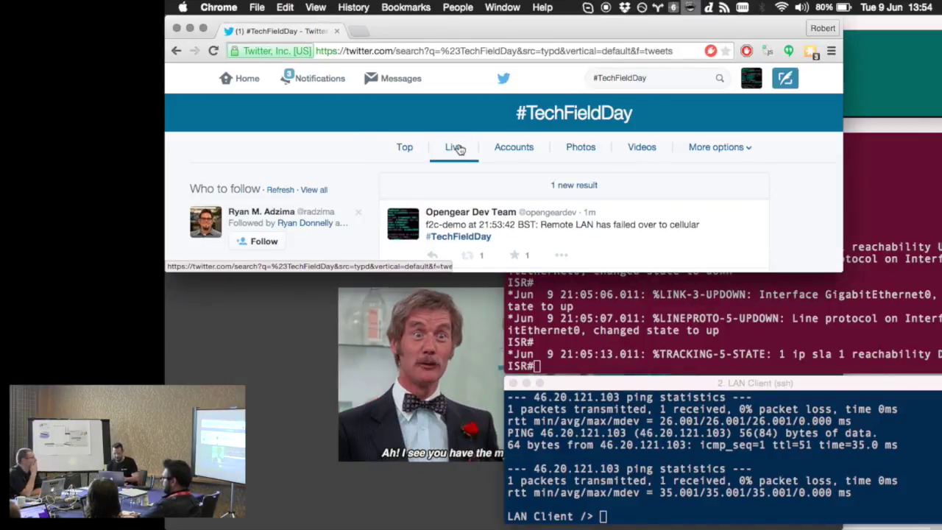
left_click(582, 195)
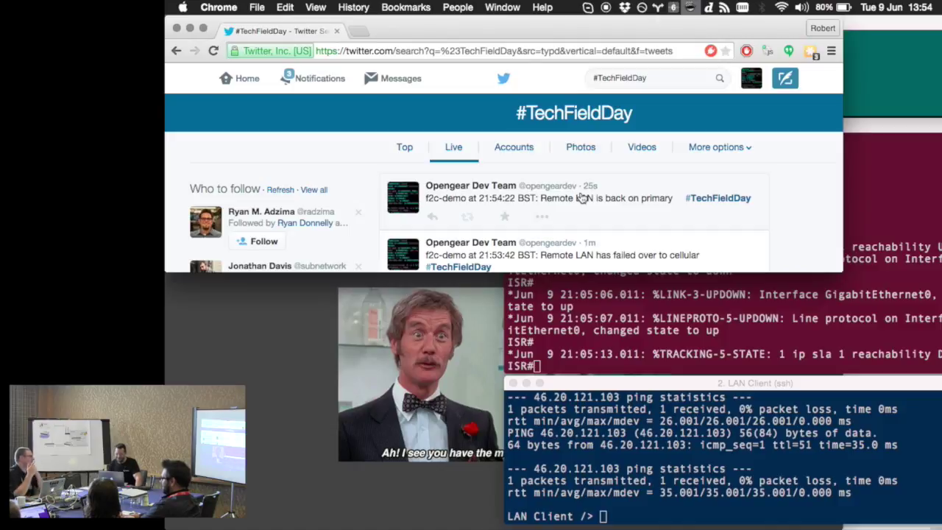